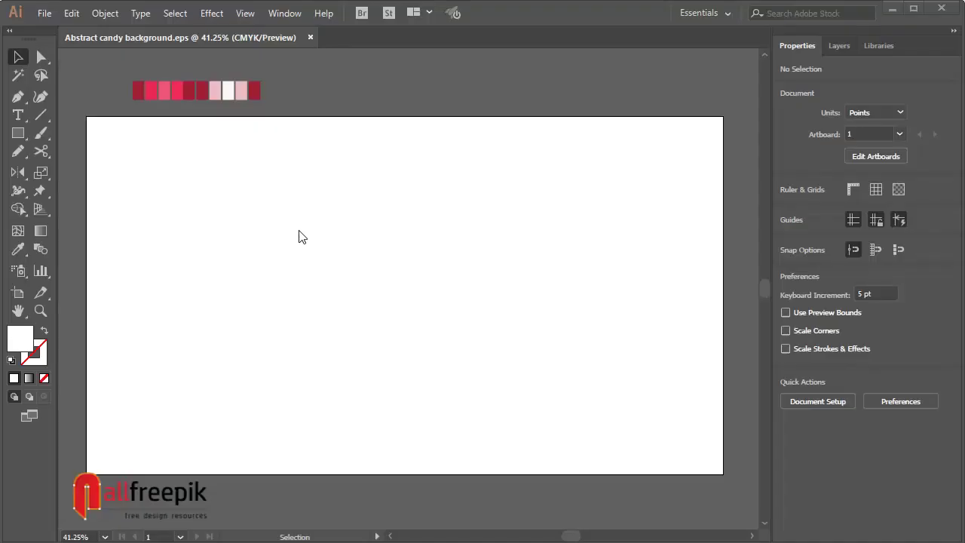
# Step: Draw a rectangle about 311.6 × 99.4 pt near the artboard's top-left corner
pyautogui.click(18, 133)
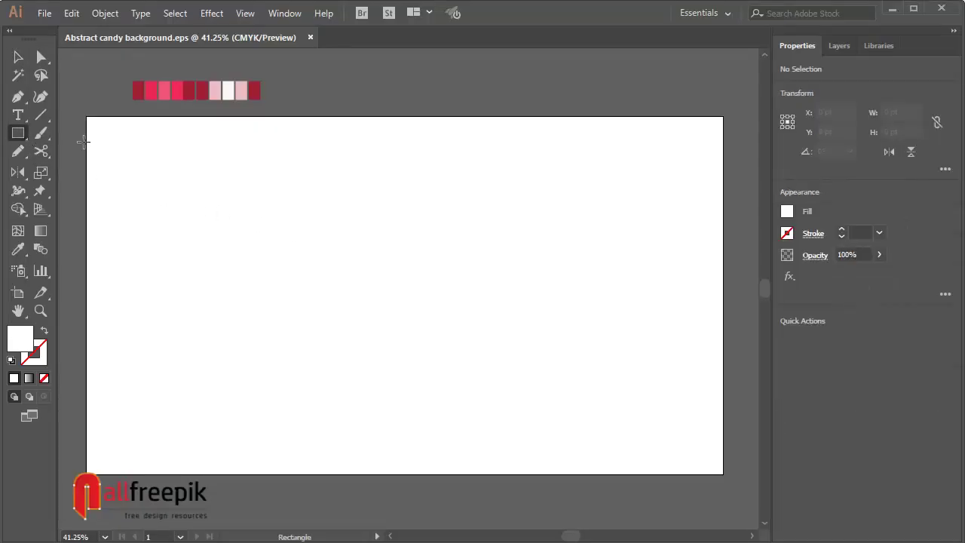
pyautogui.moveTo(111, 143); pyautogui.dragTo(208, 174)
# Step: Convert the rectangle into a flat gradient mesh with 1 row and 4 columns
pyautogui.click(18, 58)
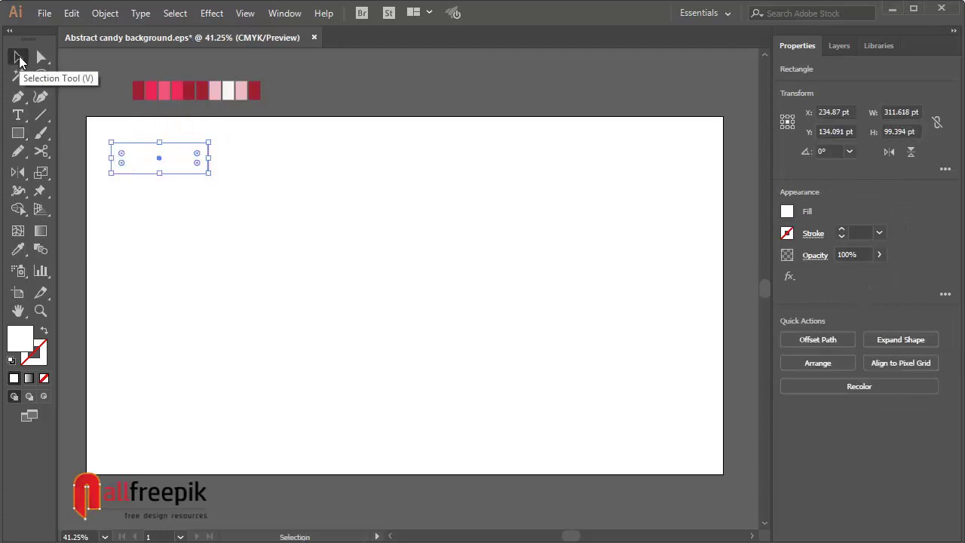
pyautogui.click(105, 14)
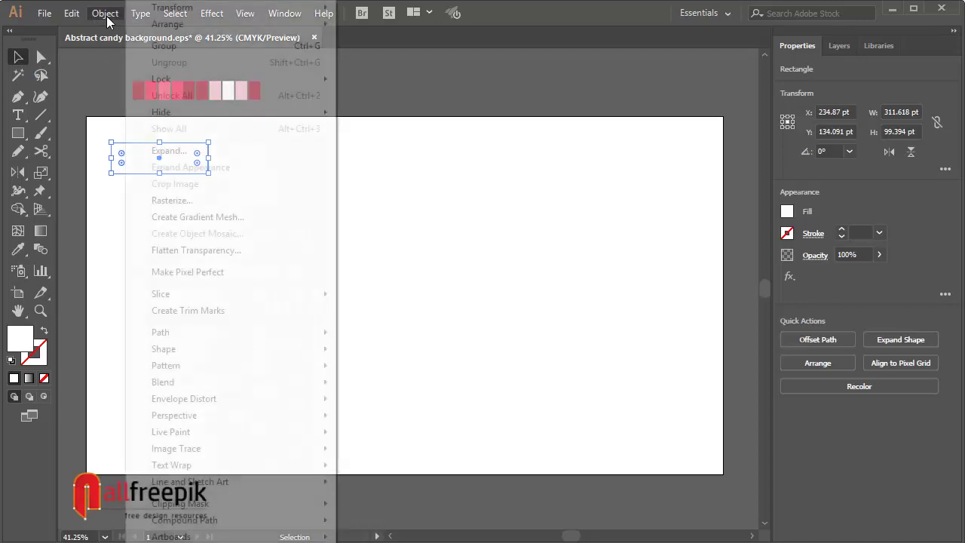
pyautogui.click(188, 218)
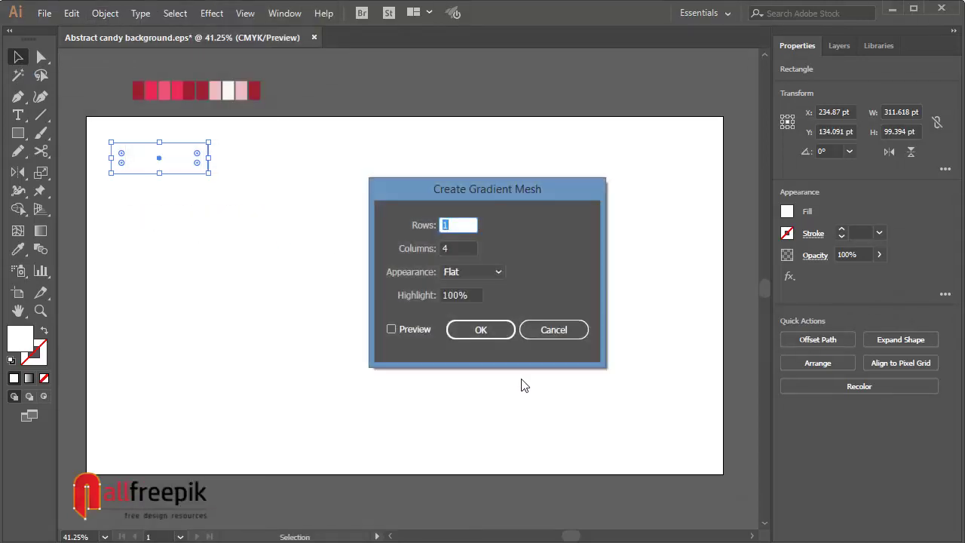
pyautogui.click(481, 330)
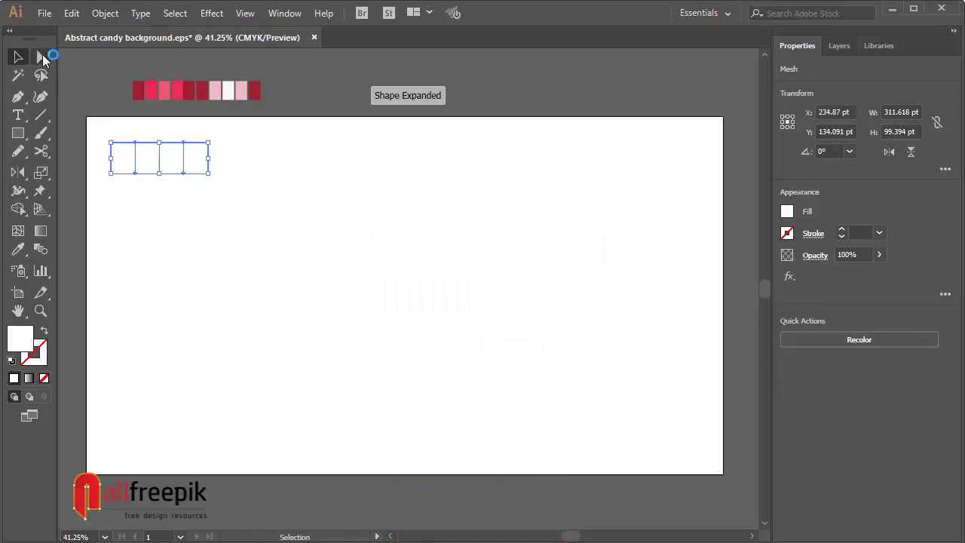
pyautogui.click(42, 57)
# Step: Zoom in on the mesh and fill it with the pink swatch colour
pyautogui.hotkey('ctrl', 'space')
pyautogui.moveTo(83, 70); pyautogui.dragTo(413, 264)
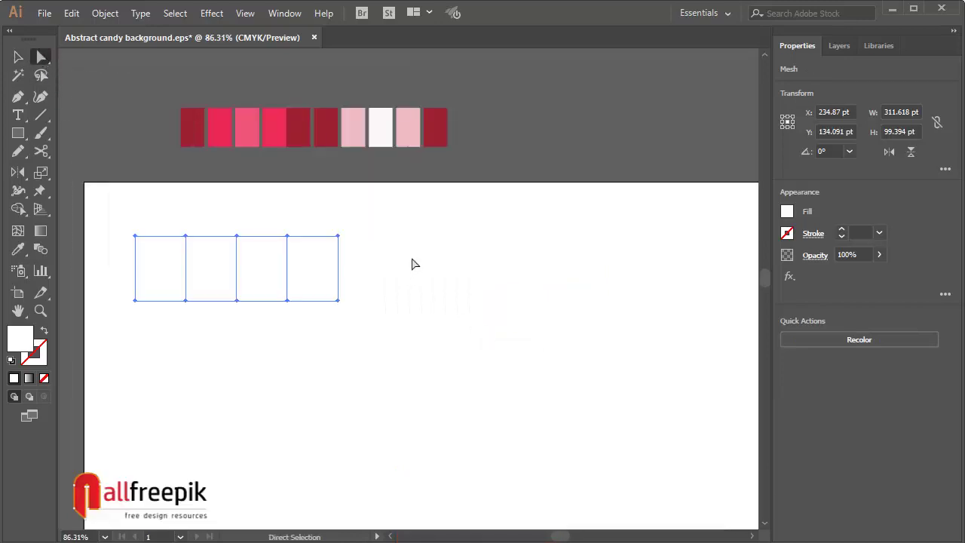
pyautogui.click(18, 249)
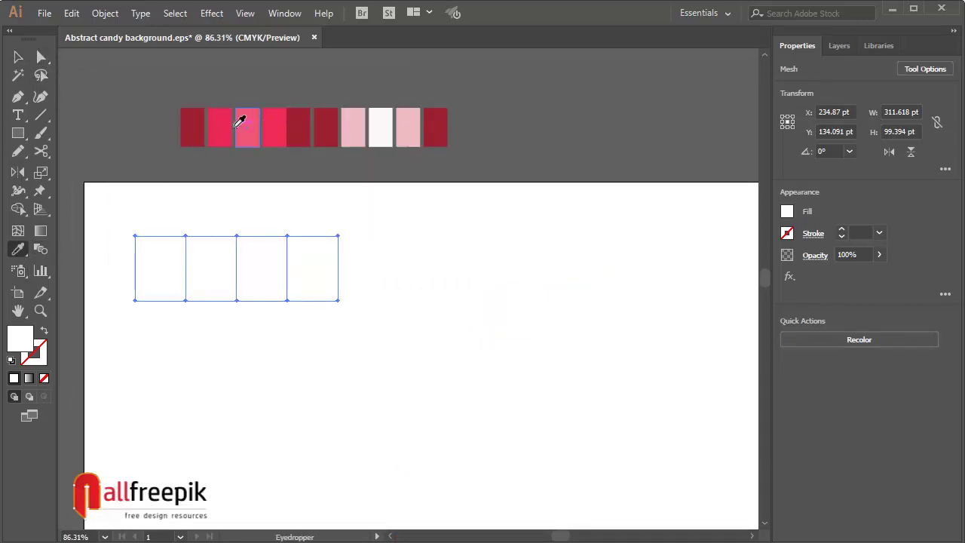
pyautogui.click(223, 124)
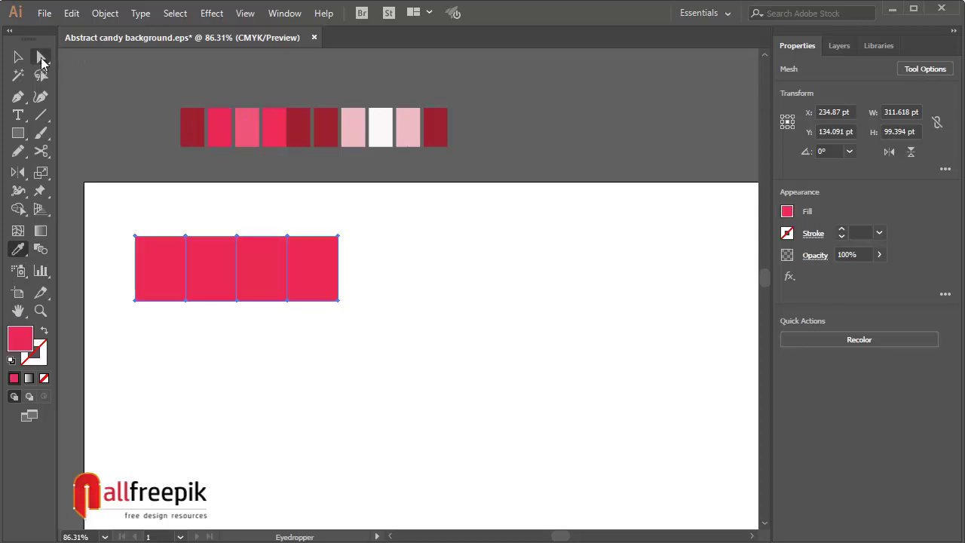
# Step: Colour the middle-column mesh points a lighter pink
pyautogui.click(41, 57)
pyautogui.click(252, 329)
pyautogui.moveTo(252, 330); pyautogui.dragTo(217, 211)
pyautogui.click(18, 249)
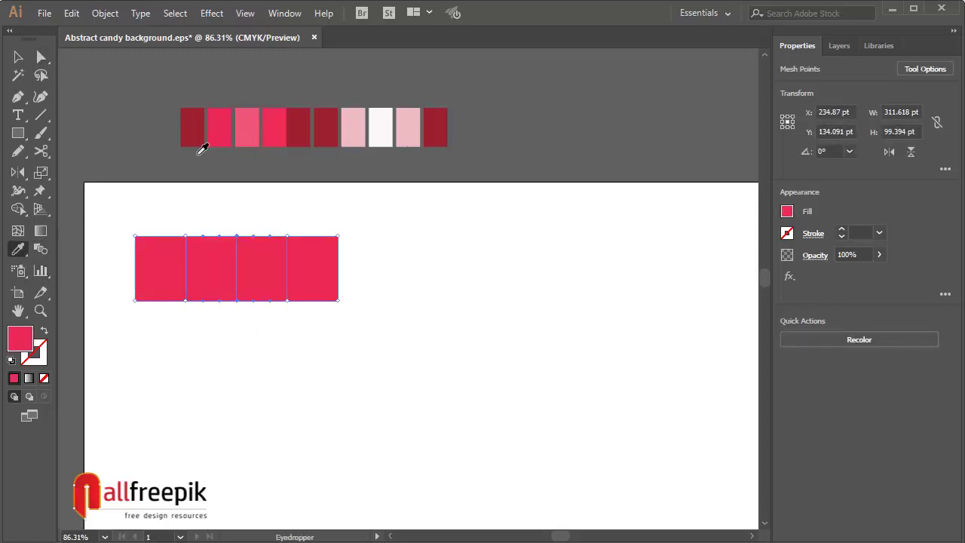
pyautogui.click(251, 119)
# Step: Colour the left-edge and right-edge mesh points dark red
pyautogui.click(41, 58)
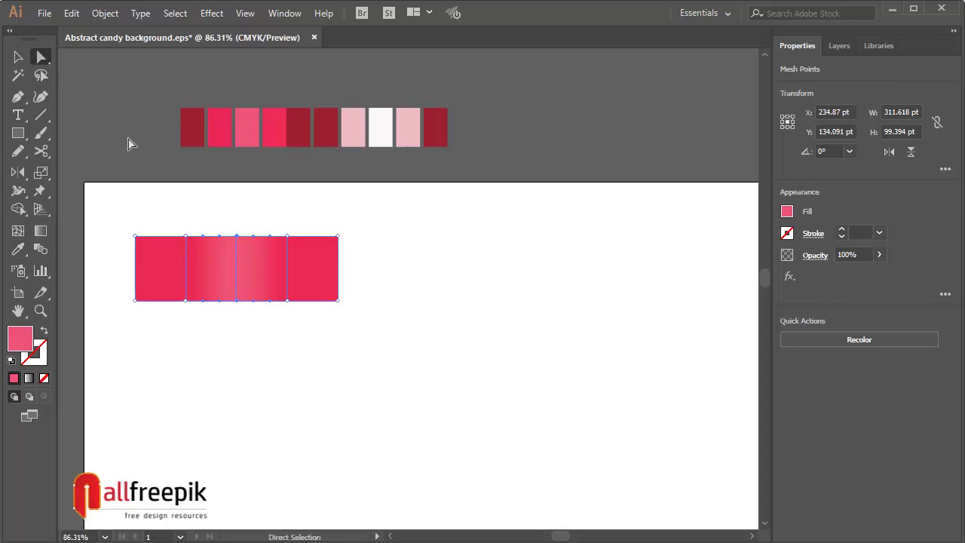
pyautogui.moveTo(127, 220); pyautogui.dragTo(144, 311)
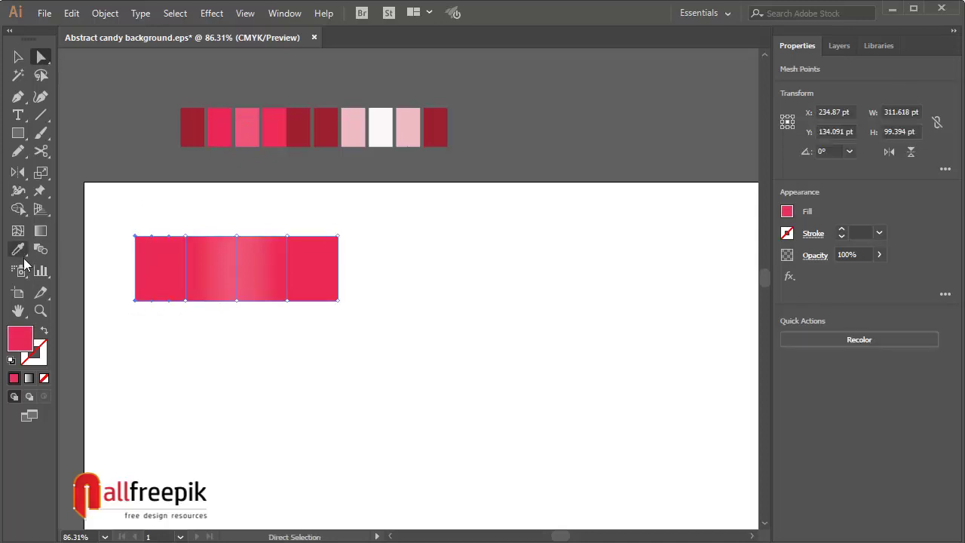
pyautogui.press('i')
pyautogui.click(195, 129)
pyautogui.press('a')
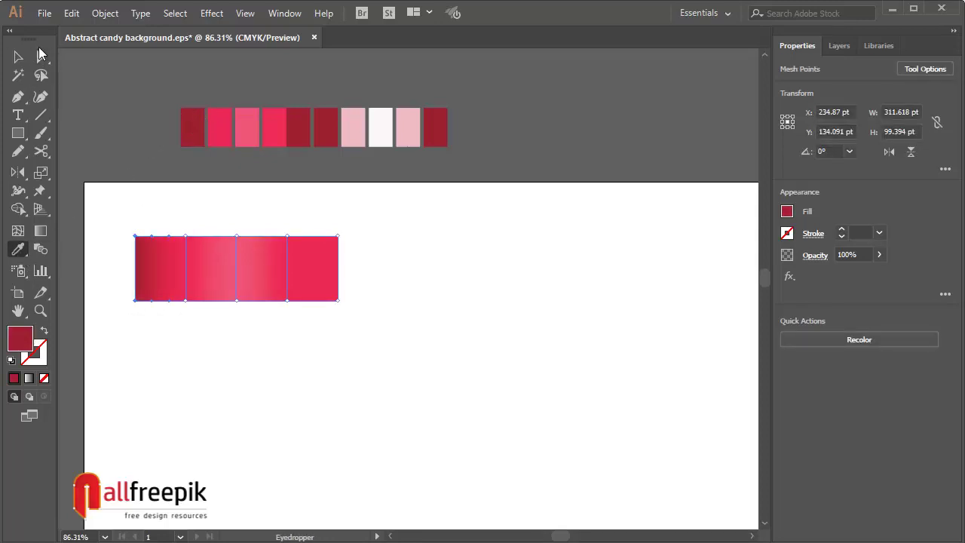
pyautogui.moveTo(366, 223); pyautogui.dragTo(327, 334)
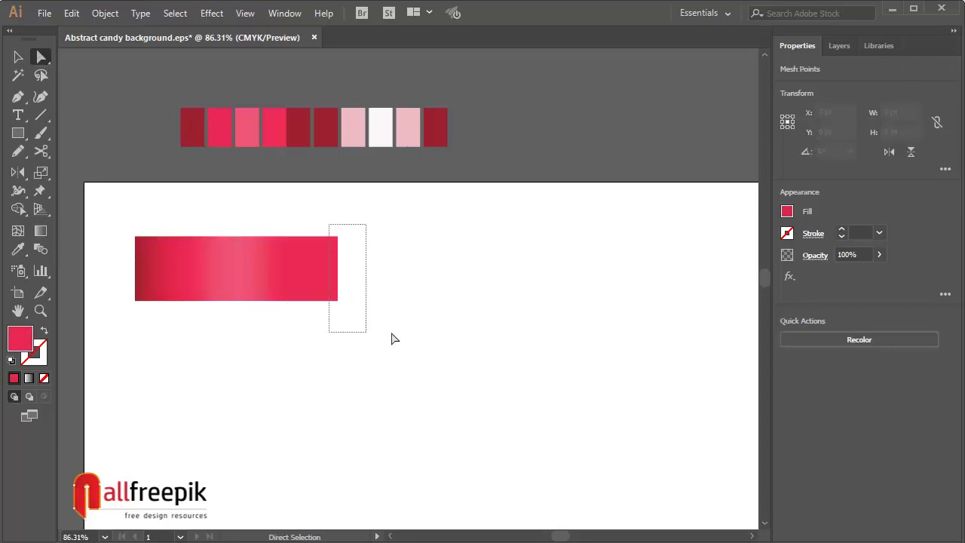
pyautogui.press('i')
pyautogui.click(191, 135)
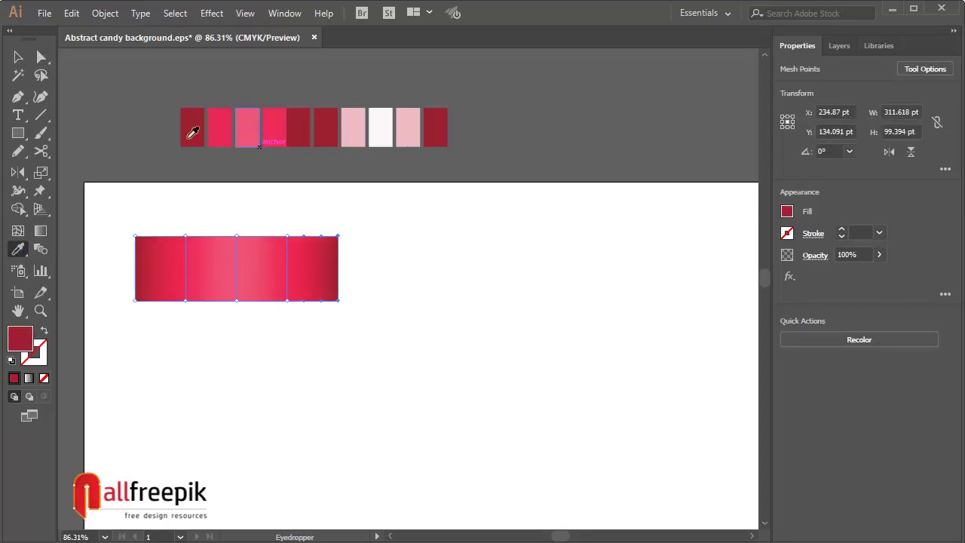
# Step: Shift a middle mesh column about 52 pt to the right
pyautogui.click(18, 57)
pyautogui.click(471, 323)
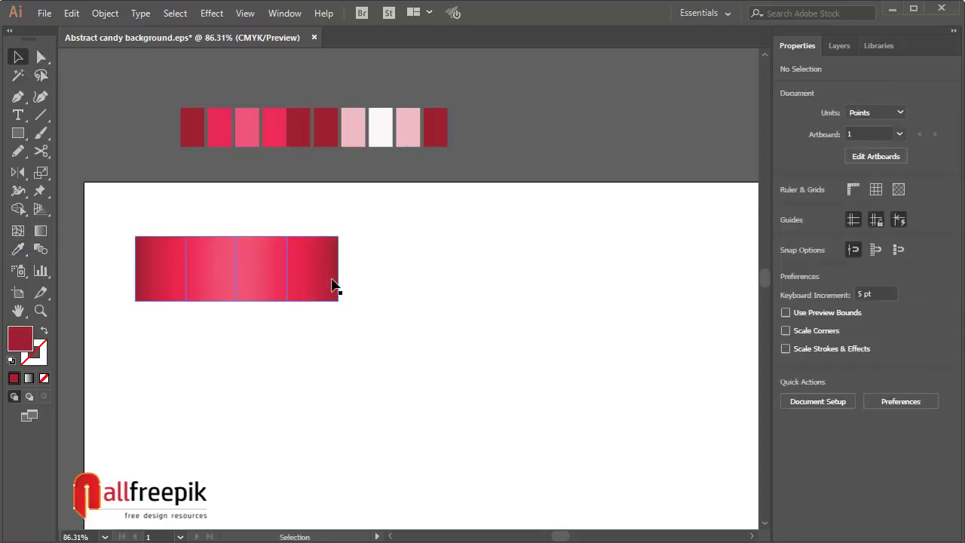
pyautogui.press('a')
pyautogui.moveTo(274, 209); pyautogui.dragTo(308, 339)
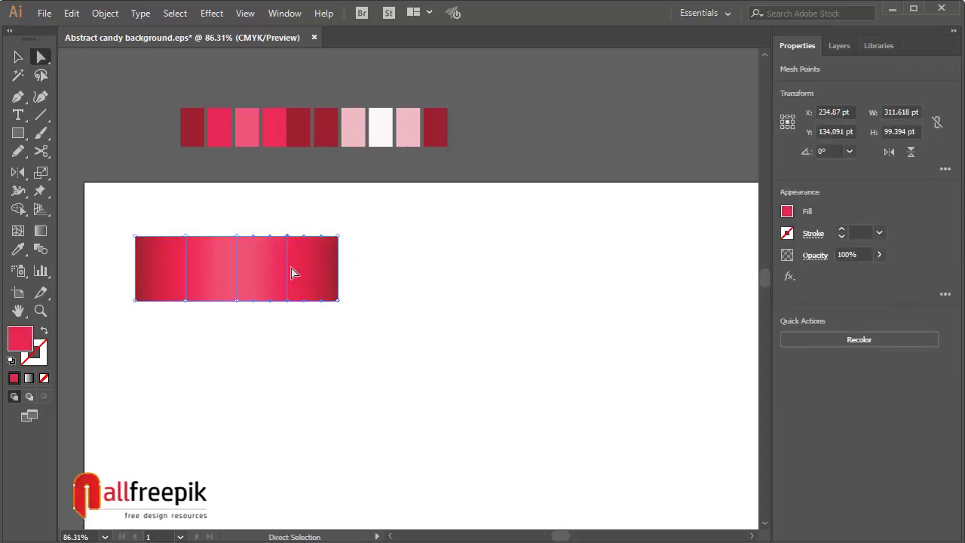
pyautogui.moveTo(291, 272); pyautogui.dragTo(323, 273)
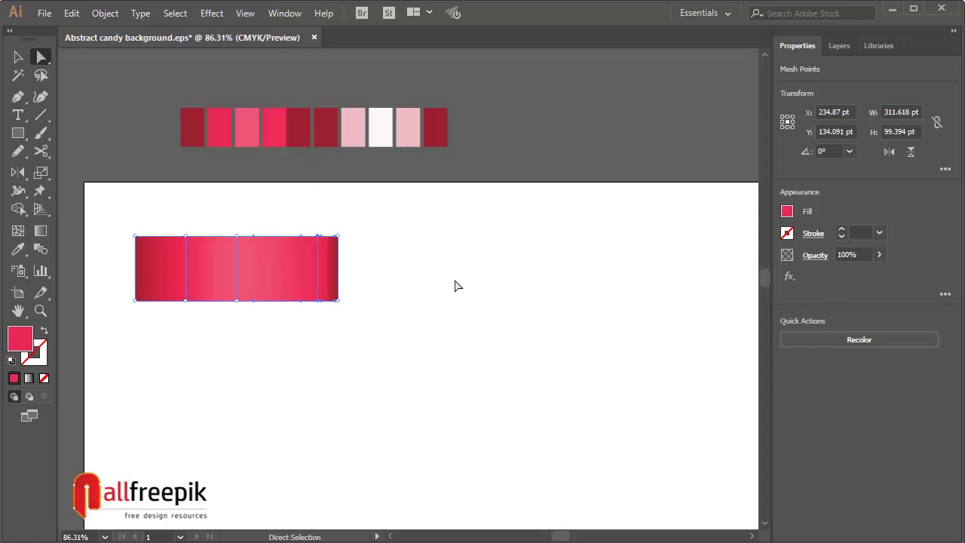
pyautogui.click(455, 286)
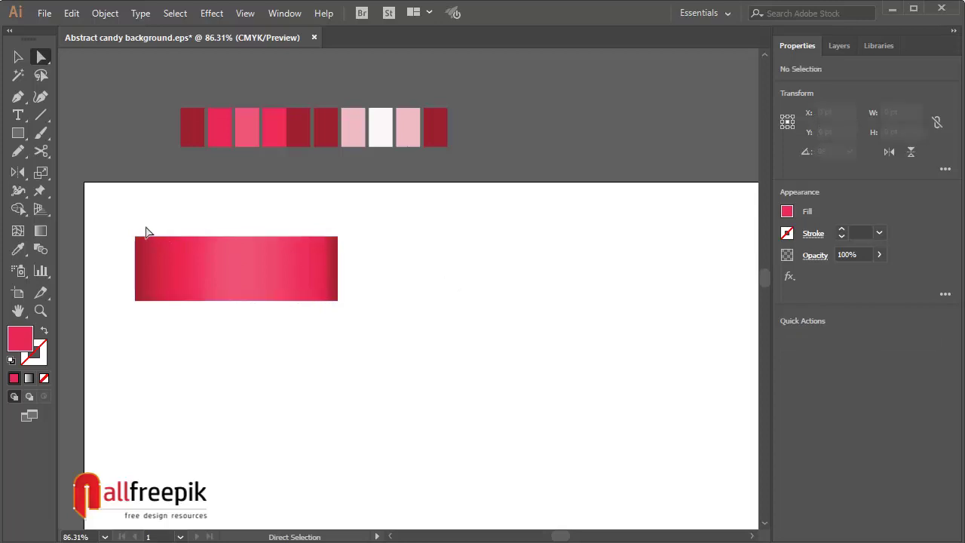
# Step: Shift another mesh column about 27 pt to the left
pyautogui.moveTo(169, 308); pyautogui.dragTo(201, 311)
pyautogui.click(243, 359)
pyautogui.moveTo(187, 273); pyautogui.dragTo(165, 272)
pyautogui.click(437, 306)
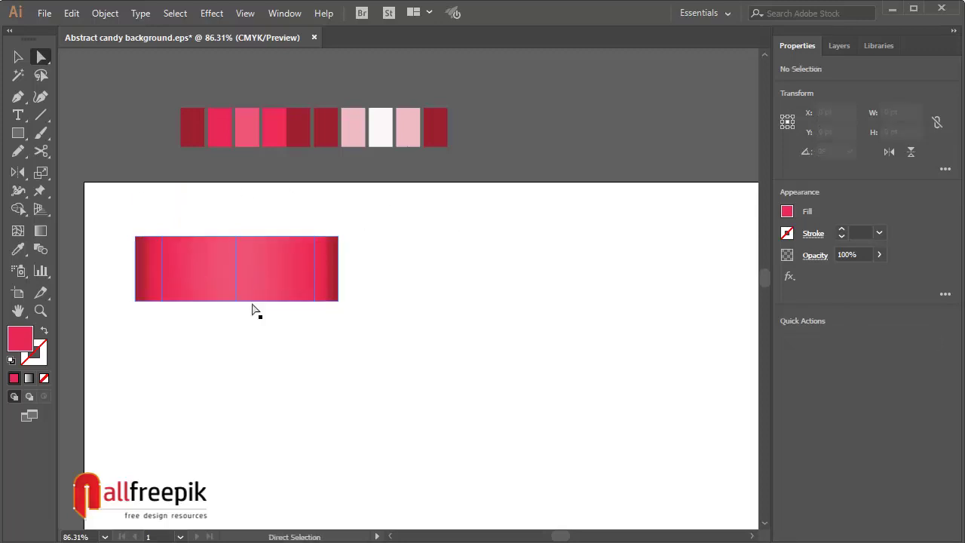
pyautogui.click(18, 57)
# Step: Copy the mesh stripe, paste it in front, and move the copy right
pyautogui.click(305, 292)
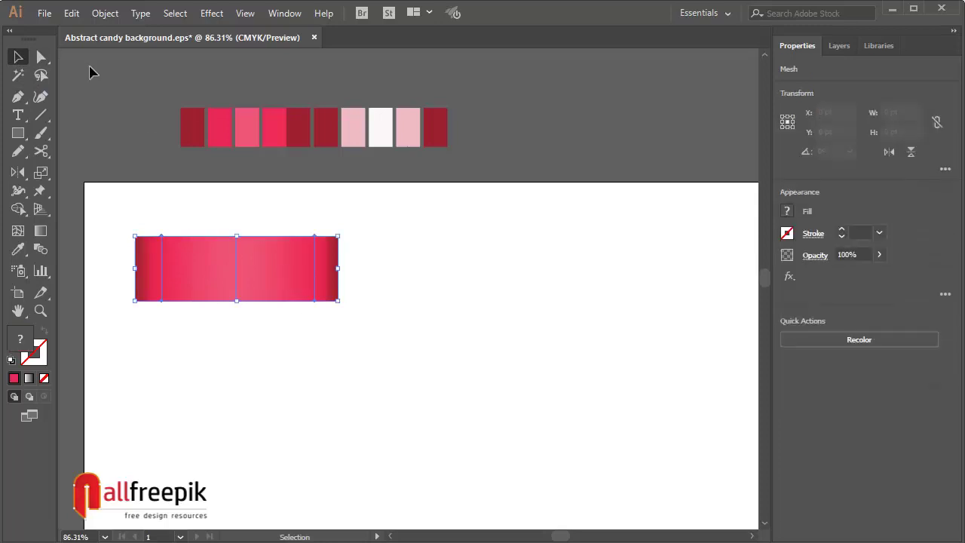
pyautogui.click(71, 13)
pyautogui.click(98, 88)
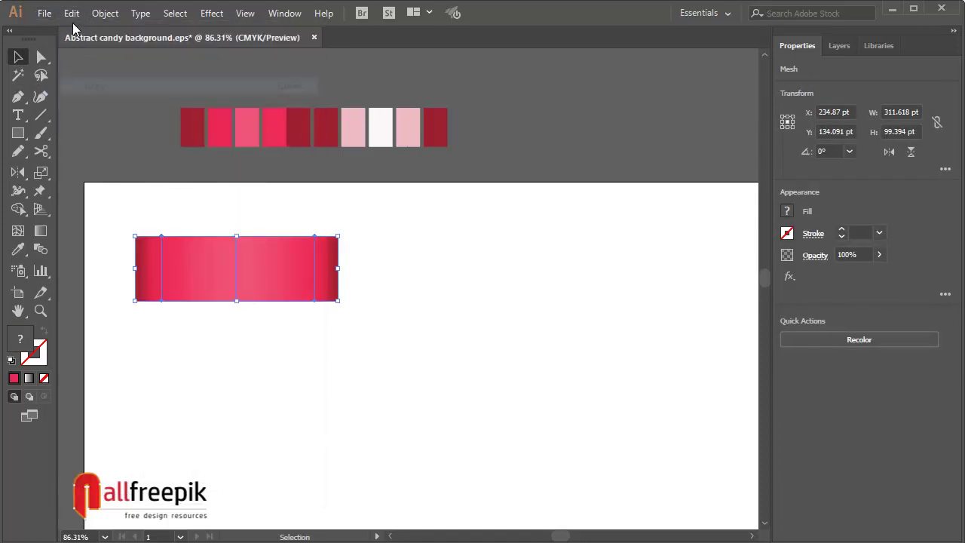
pyautogui.click(71, 13)
pyautogui.click(123, 122)
pyautogui.moveTo(249, 264); pyautogui.dragTo(452, 264)
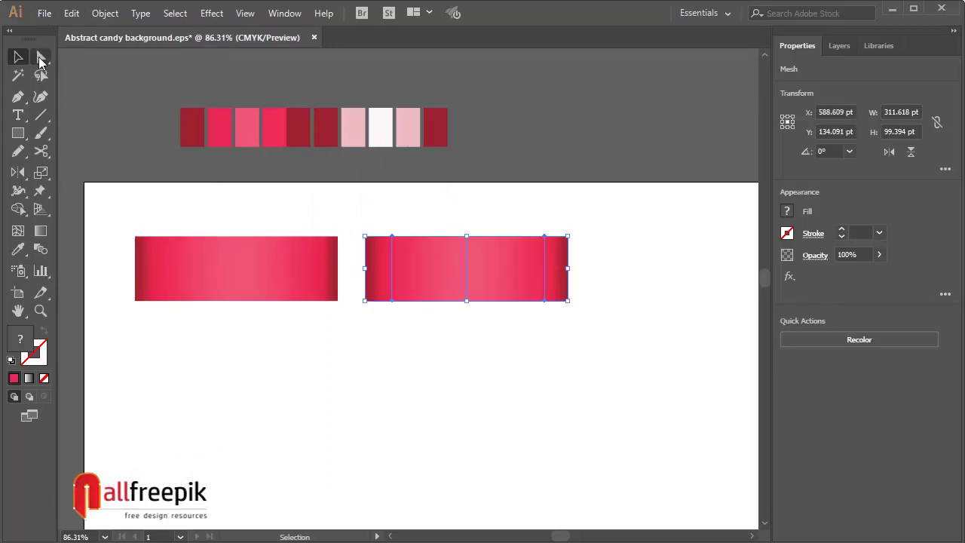
# Step: Turn the copy's middle mesh points white
pyautogui.click(41, 58)
pyautogui.moveTo(448, 215); pyautogui.dragTo(482, 319)
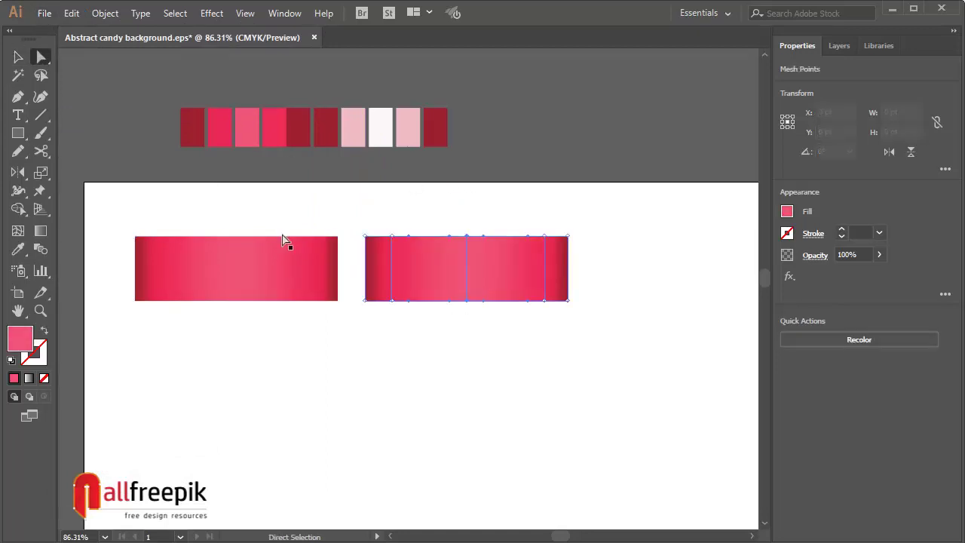
pyautogui.press('i')
pyautogui.click(382, 124)
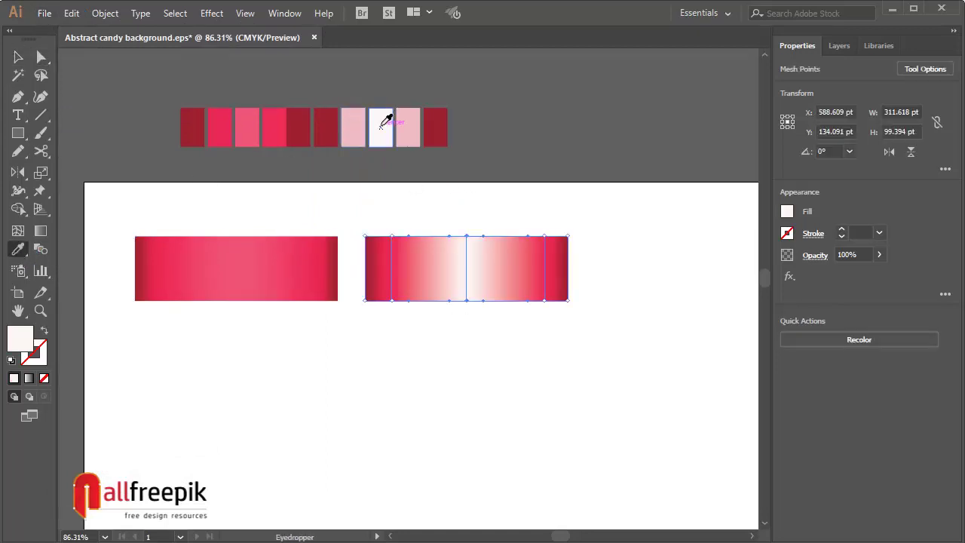
pyautogui.click(44, 65)
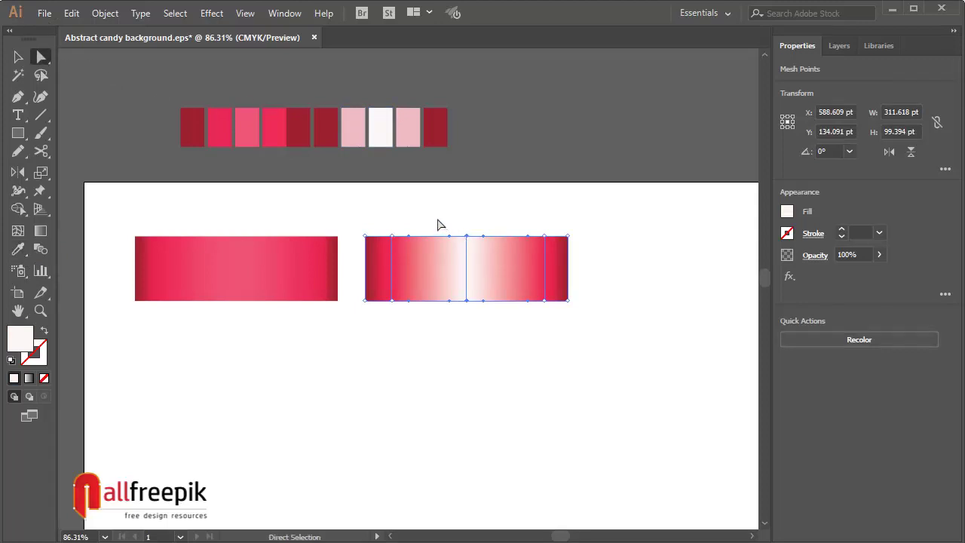
pyautogui.click(391, 228)
# Step: Colour the copy's inner and right-side mesh points light pink
pyautogui.moveTo(404, 318); pyautogui.dragTo(405, 318)
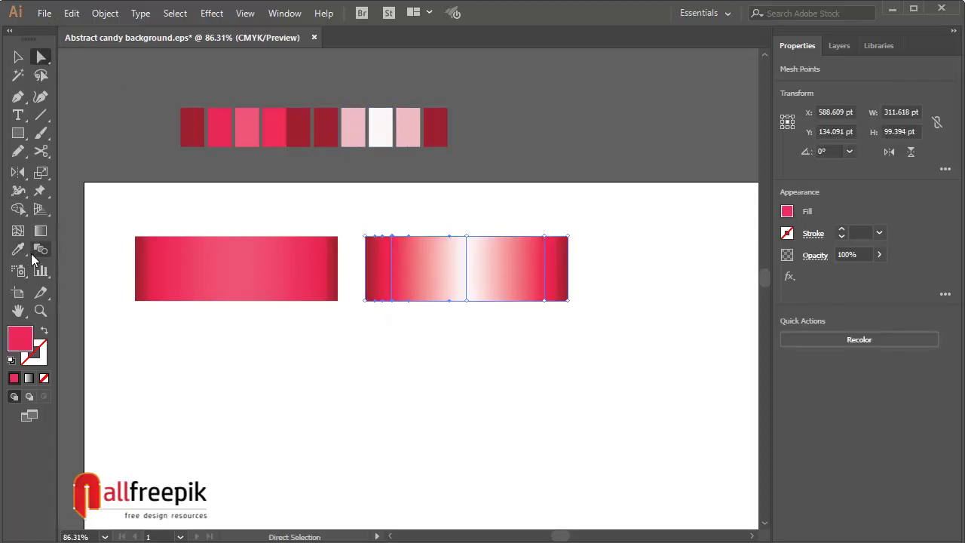
pyautogui.click(18, 248)
pyautogui.click(360, 124)
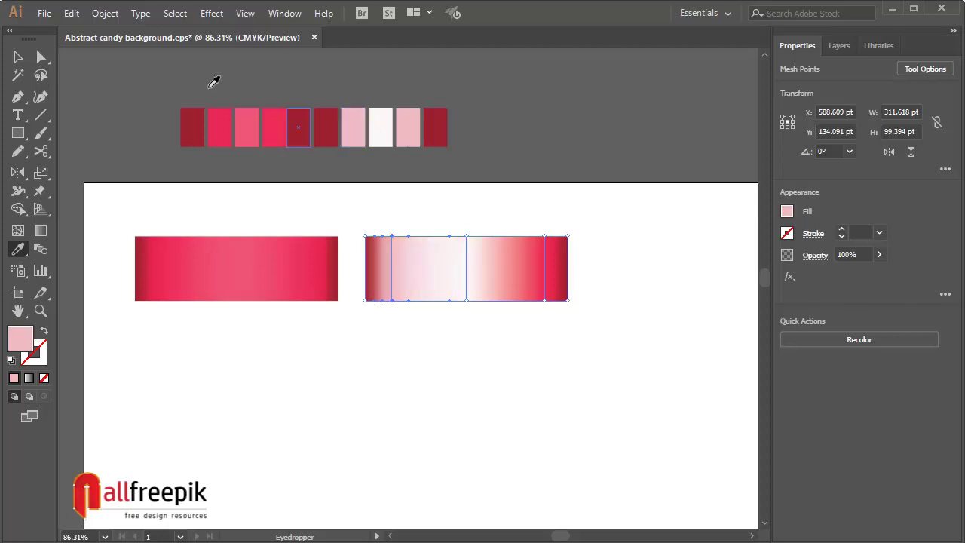
pyautogui.click(41, 56)
pyautogui.moveTo(527, 216); pyautogui.dragTo(555, 325)
pyautogui.click(18, 249)
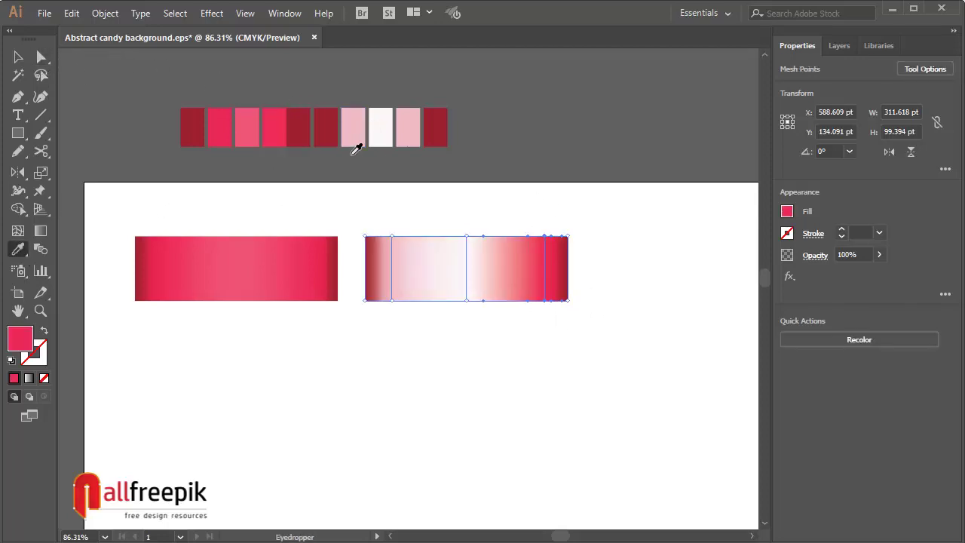
pyautogui.click(407, 128)
pyautogui.press('a')
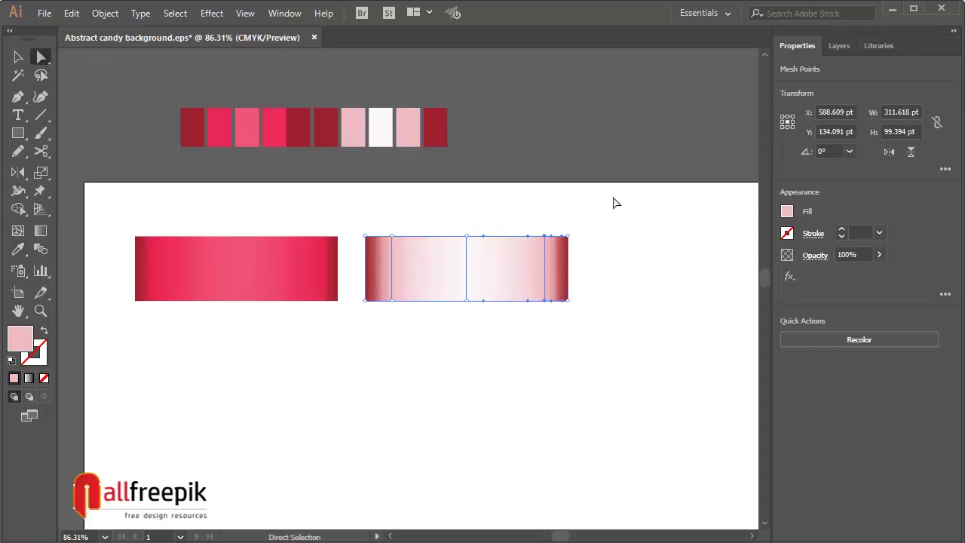
pyautogui.click(551, 183)
pyautogui.click(19, 56)
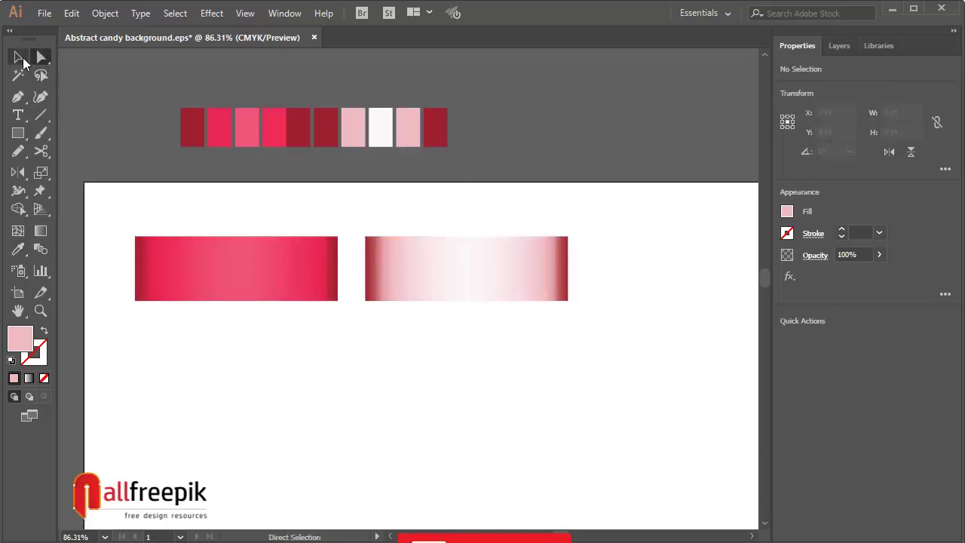
# Step: Move the pale pink mesh left against the red mesh
pyautogui.click(407, 264)
pyautogui.moveTo(461, 269); pyautogui.dragTo(414, 274)
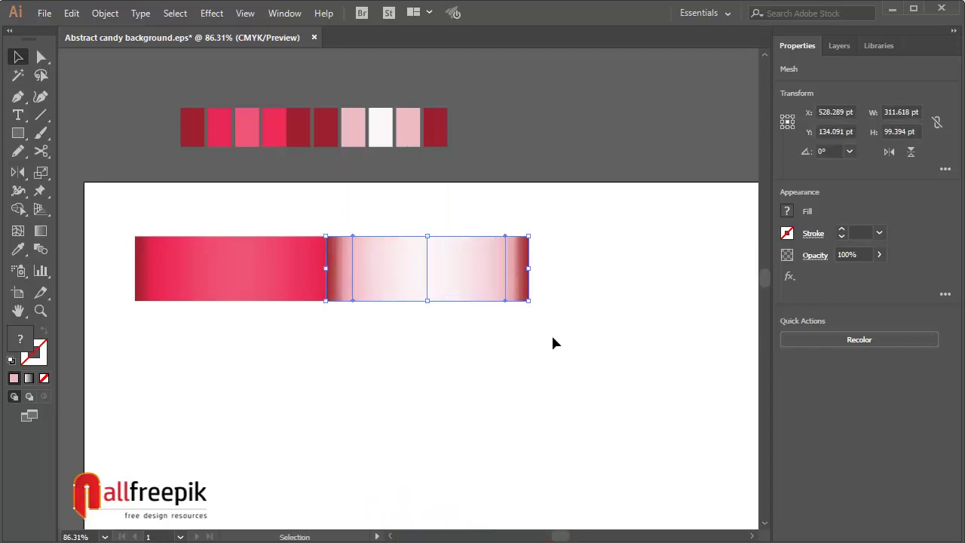
pyautogui.click(562, 341)
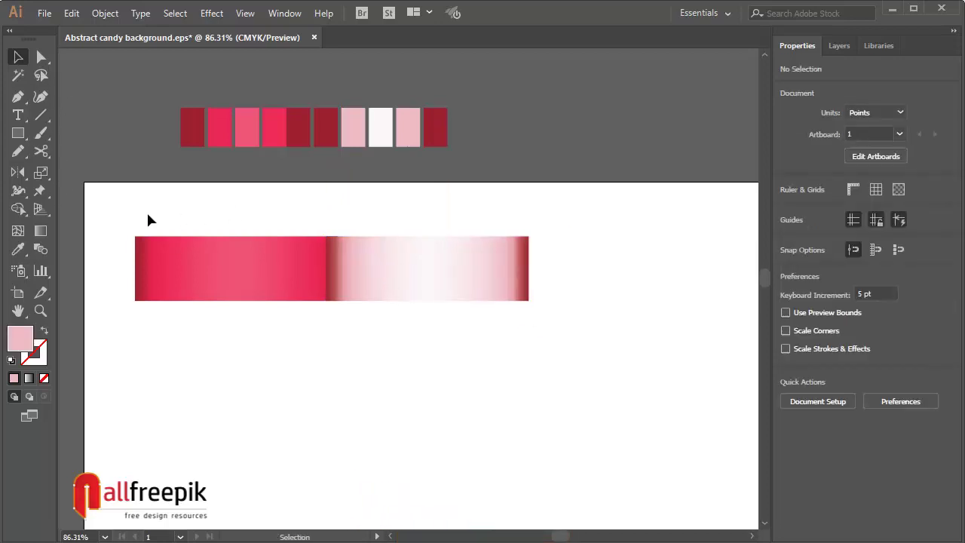
# Step: Narrow the meshes to about 232 pt wide, then narrower still
pyautogui.click(477, 296)
pyautogui.moveTo(530, 269); pyautogui.dragTo(288, 269)
pyautogui.click(419, 308)
pyautogui.moveTo(363, 223); pyautogui.dragTo(117, 318)
pyautogui.moveTo(285, 272); pyautogui.dragTo(262, 269)
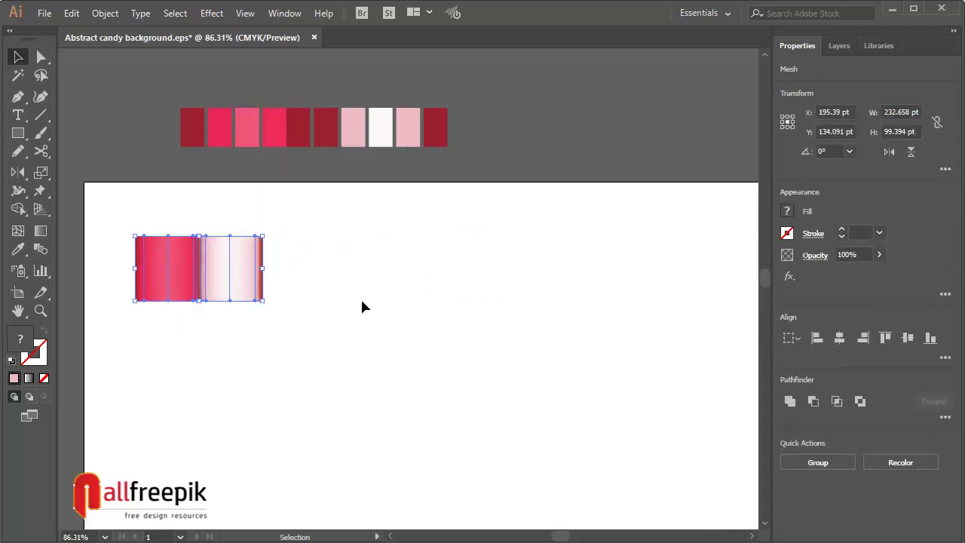
pyautogui.click(399, 309)
# Step: Select the combined red-and-pale tile and zoom in on it
pyautogui.hotkey('ctrl', '-')
pyautogui.hotkey('ctrl', '-')
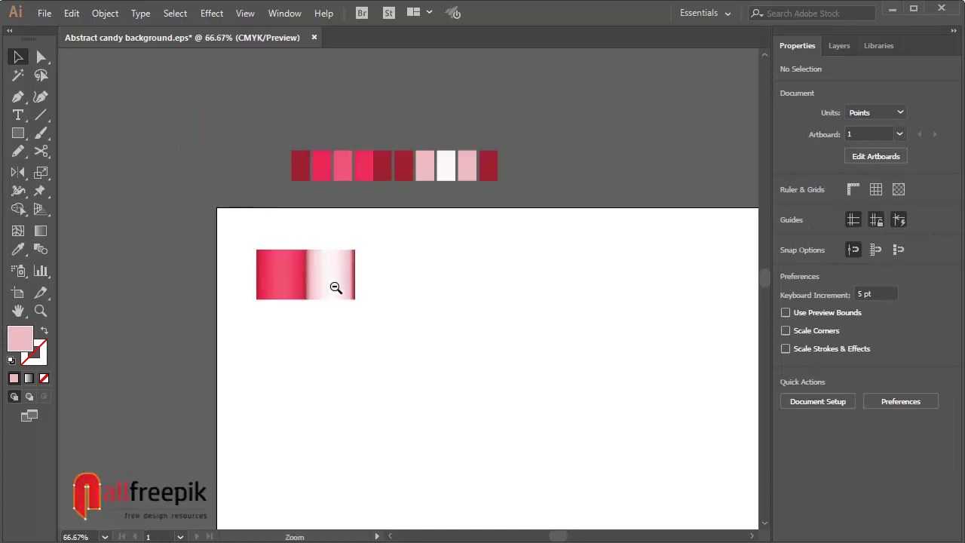
pyautogui.moveTo(525, 334); pyautogui.dragTo(318, 312)
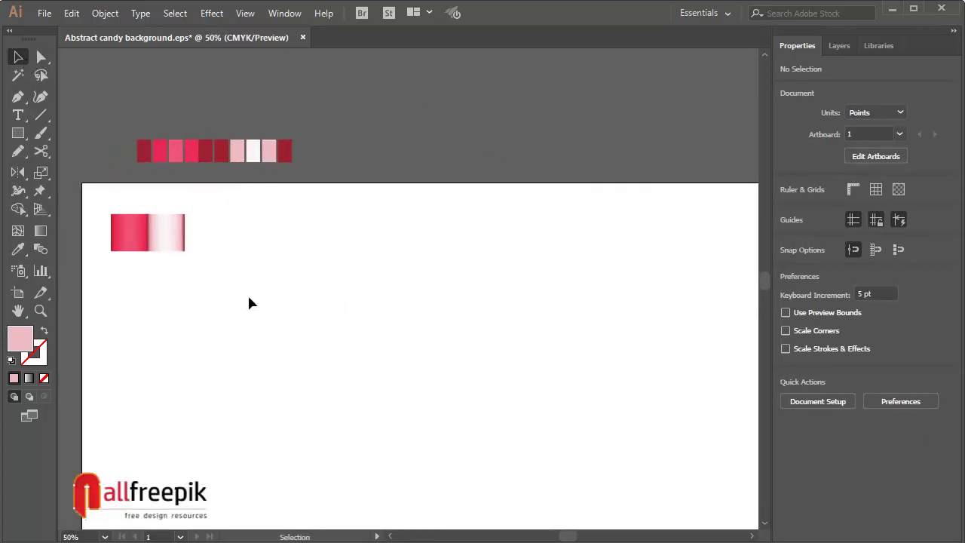
pyautogui.moveTo(249, 303); pyautogui.dragTo(320, 305)
pyautogui.hotkey('ctrl', 'space')
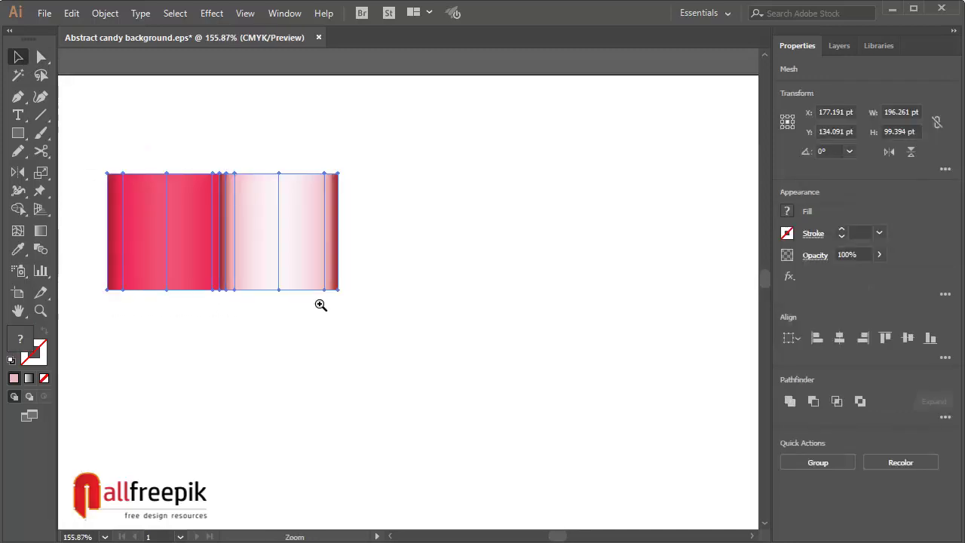
# Step: Copy the tile to its right and repeat the copy three times with Ctrl+D
pyautogui.moveTo(147, 225); pyautogui.dragTo(370, 232)
pyautogui.hotkey('ctrl', '-')
pyautogui.hotkey('ctrl', '-')
pyautogui.hotkey('ctrl', '-')
pyautogui.hotkey('ctrl', '-')
pyautogui.hotkey('ctrl', '-')
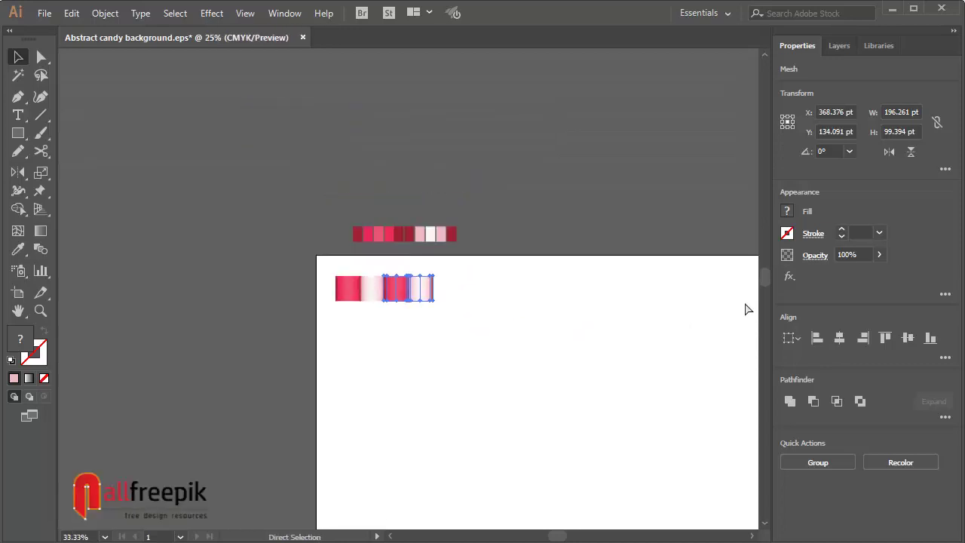
pyautogui.hotkey('ctrl', '-')
pyautogui.hotkey('ctrl', 'd')
pyautogui.hotkey('ctrl', 'd')
pyautogui.hotkey('ctrl', 'd')
pyautogui.hotkey('ctrl', 'd')
pyautogui.hotkey('ctrl', 'd')
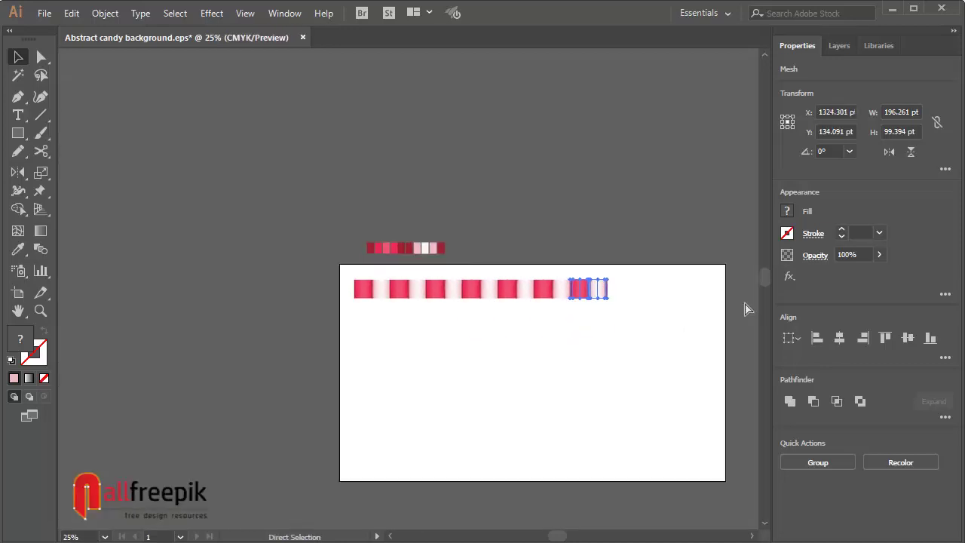
pyautogui.hotkey('ctrl', 'd')
pyautogui.hotkey('ctrl', 'd')
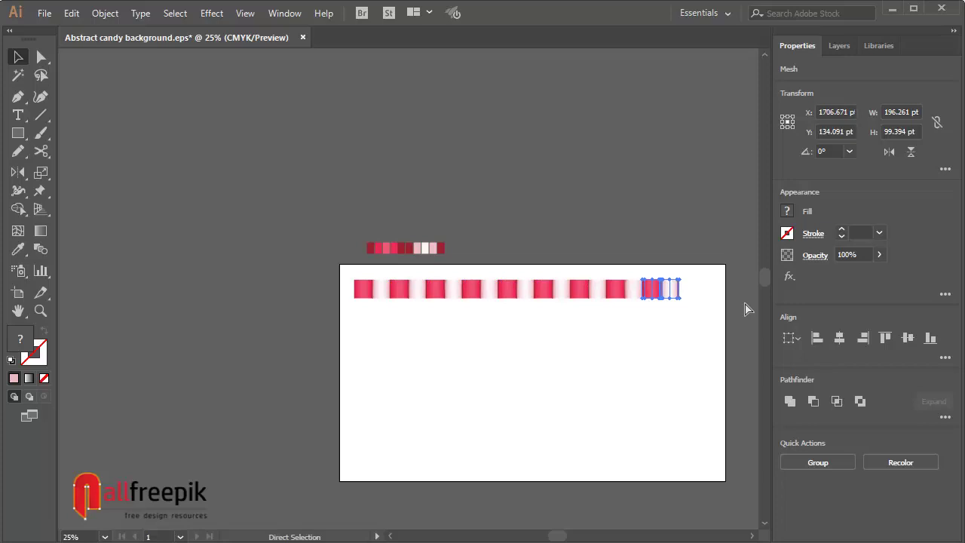
pyautogui.hotkey('ctrl', 'd')
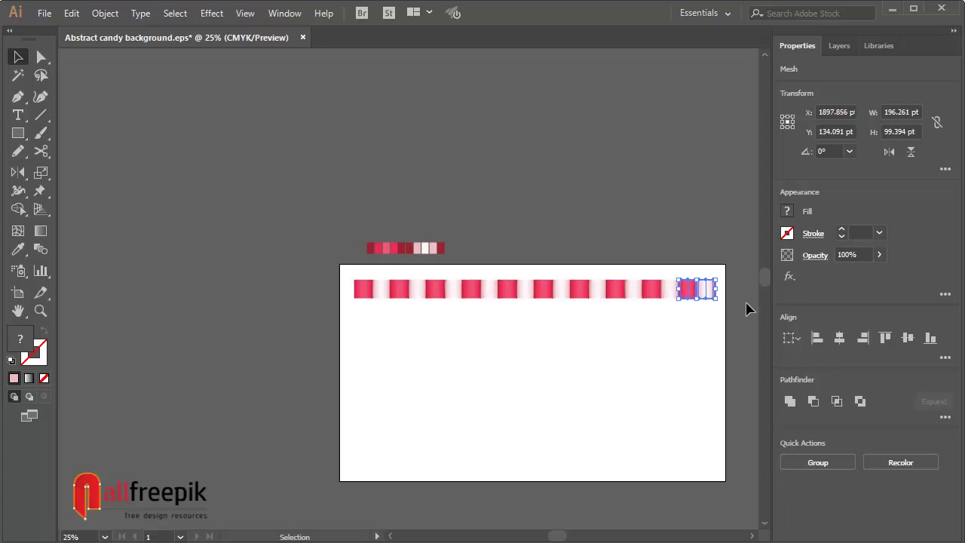
# Step: Select all the tiles, move them to the artboard's top edge, and group them
pyautogui.hotkey('ctrl', 'shift', 'a')
pyautogui.moveTo(732, 273); pyautogui.dragTo(651, 153)
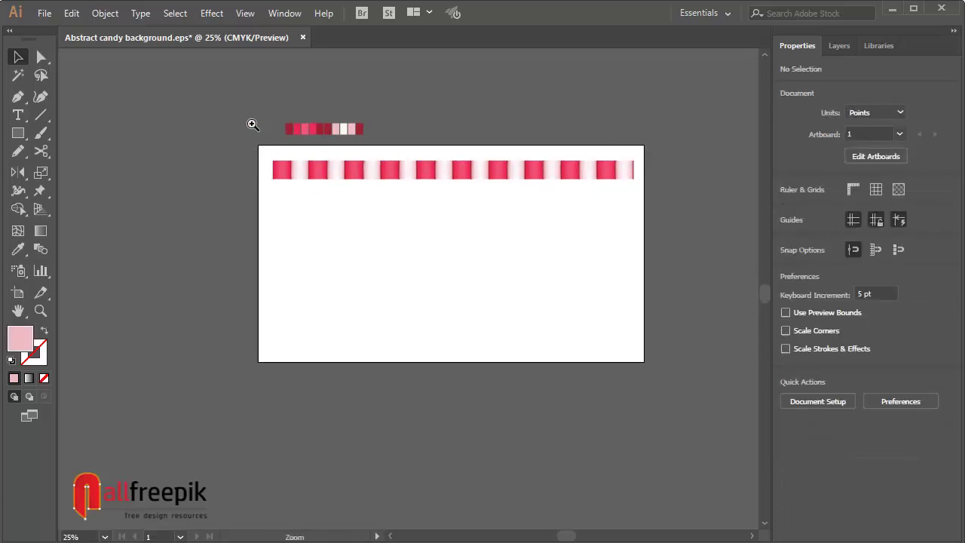
pyautogui.scroll(2, 715, 303)
pyautogui.moveTo(595, 261); pyautogui.dragTo(109, 219)
pyautogui.moveTo(390, 236); pyautogui.dragTo(389, 222)
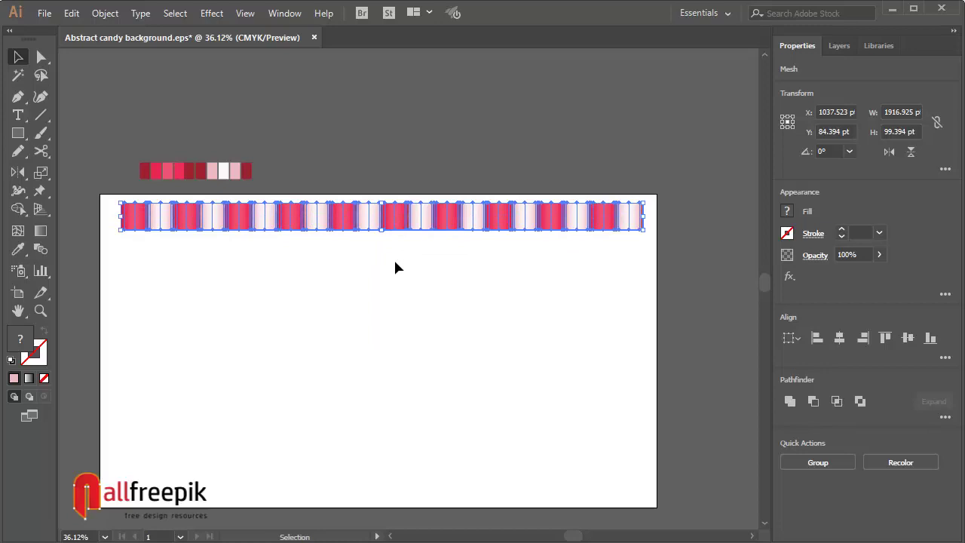
pyautogui.press('a')
pyautogui.hotkey('ctrl', 'g')
# Step: Apply Make with Warp to the grouped strip with Arc style and 100% vertical distortion
pyautogui.press('v')
pyautogui.click(463, 315)
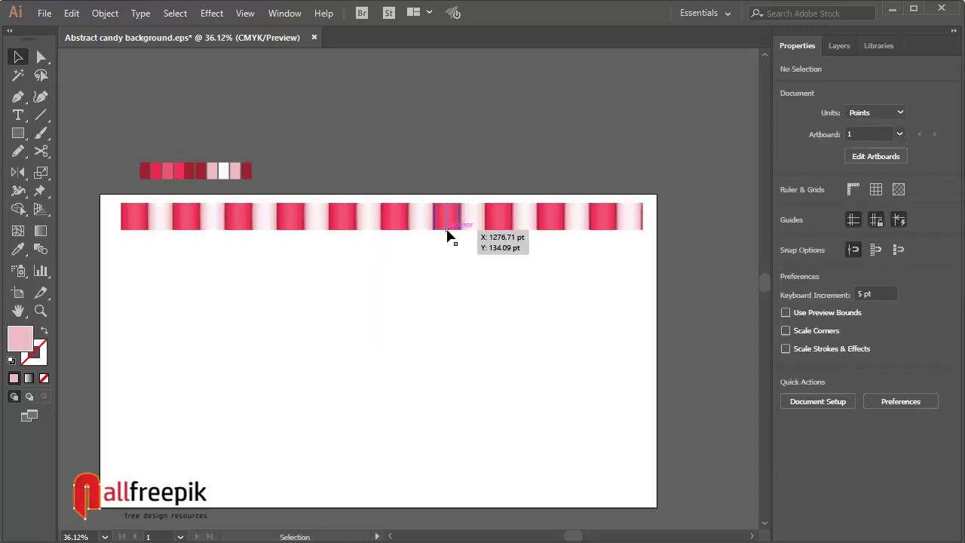
pyautogui.click(445, 232)
pyautogui.click(95, 15)
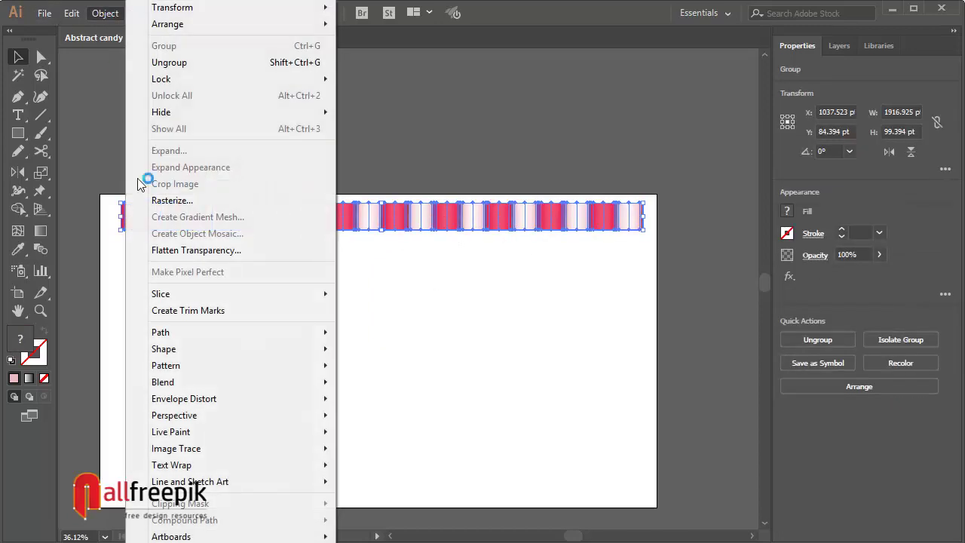
pyautogui.moveTo(186, 416)
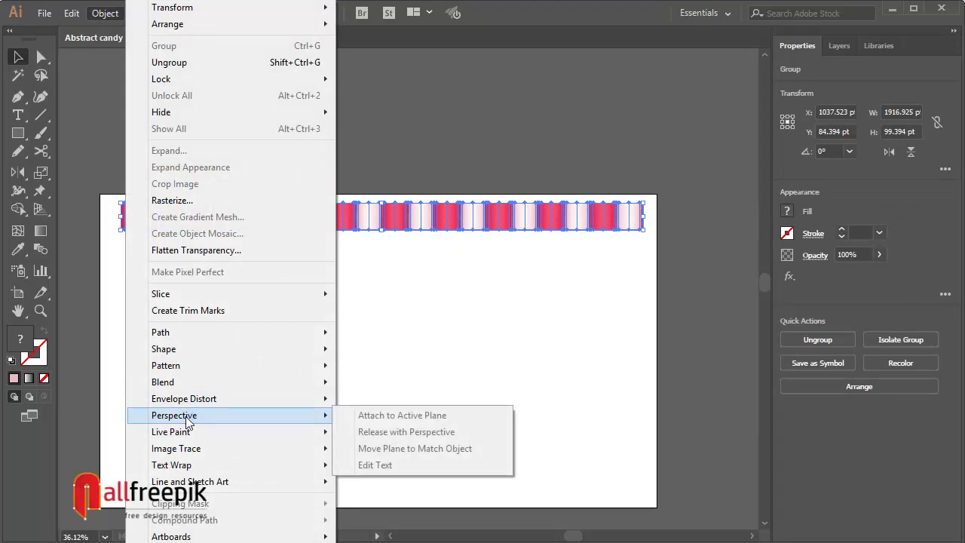
pyautogui.moveTo(233, 400)
pyautogui.click(367, 401)
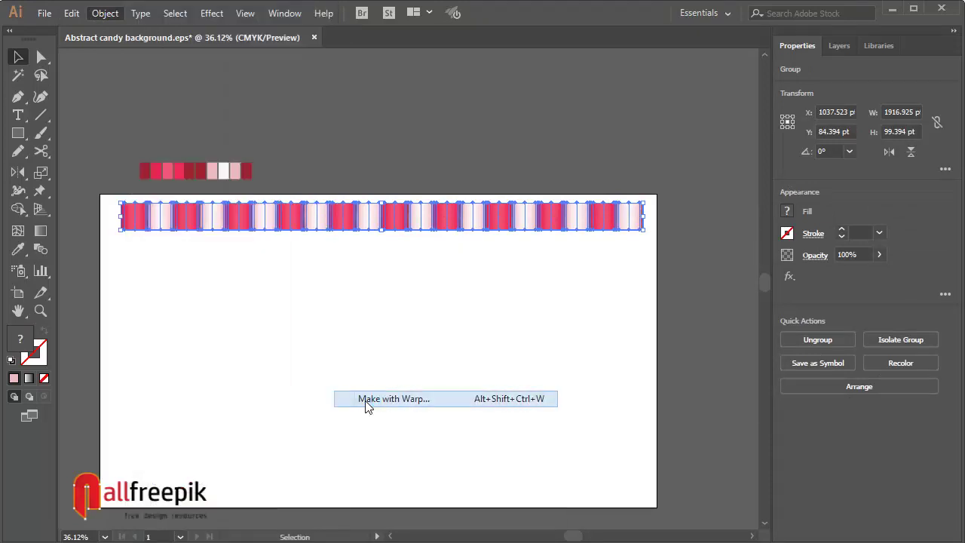
pyautogui.click(639, 174)
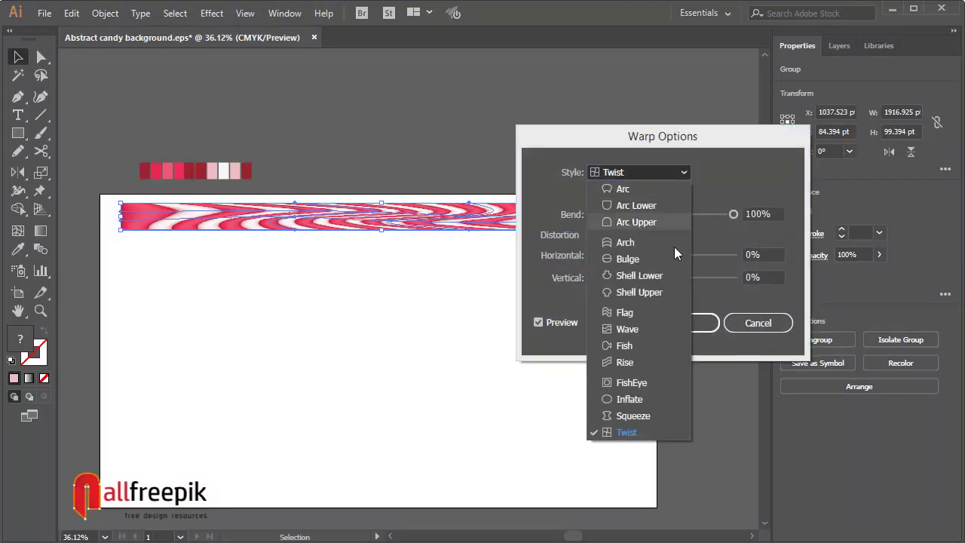
pyautogui.click(652, 190)
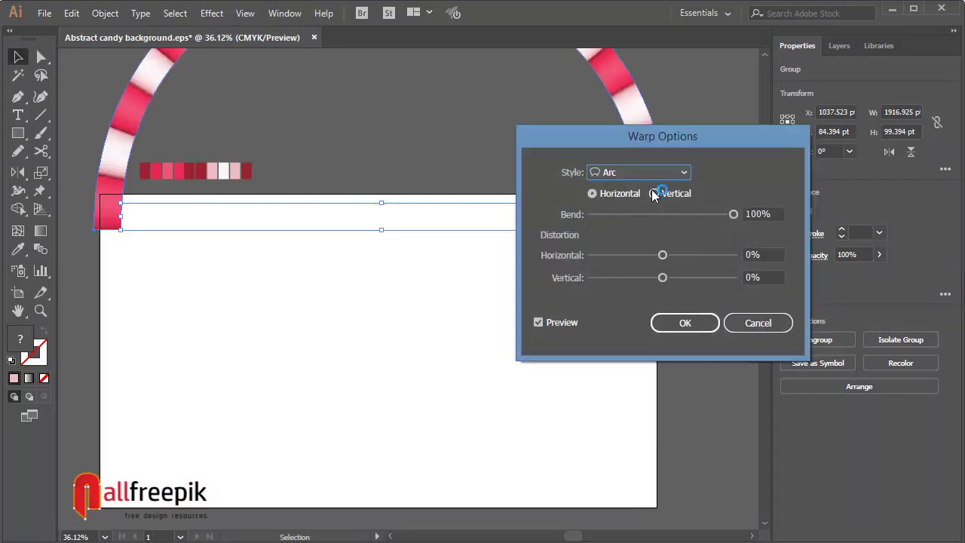
pyautogui.doubleClick(754, 277)
pyautogui.write('100')
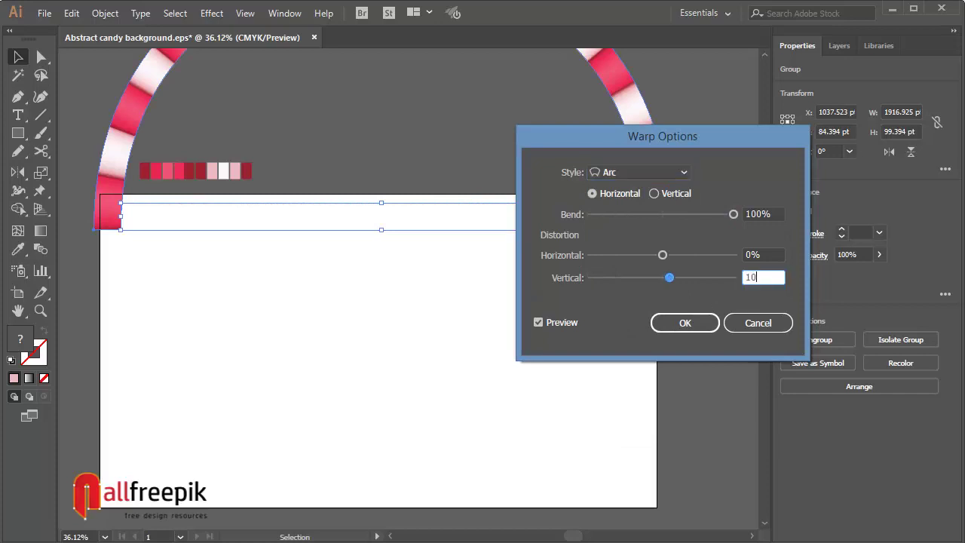
pyautogui.press('Tab')
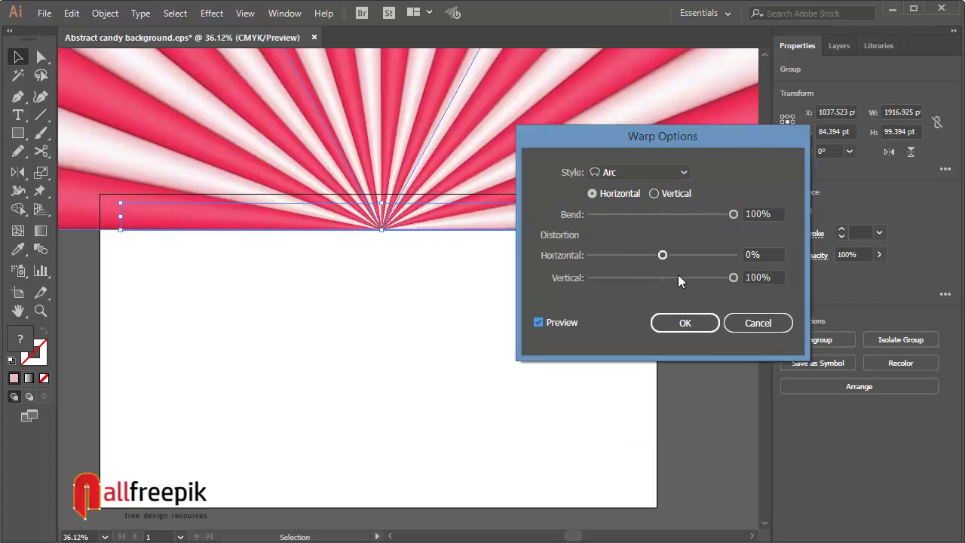
# Step: Confirm the Arc warp and move the half starburst down onto the artboard
pyautogui.click(682, 322)
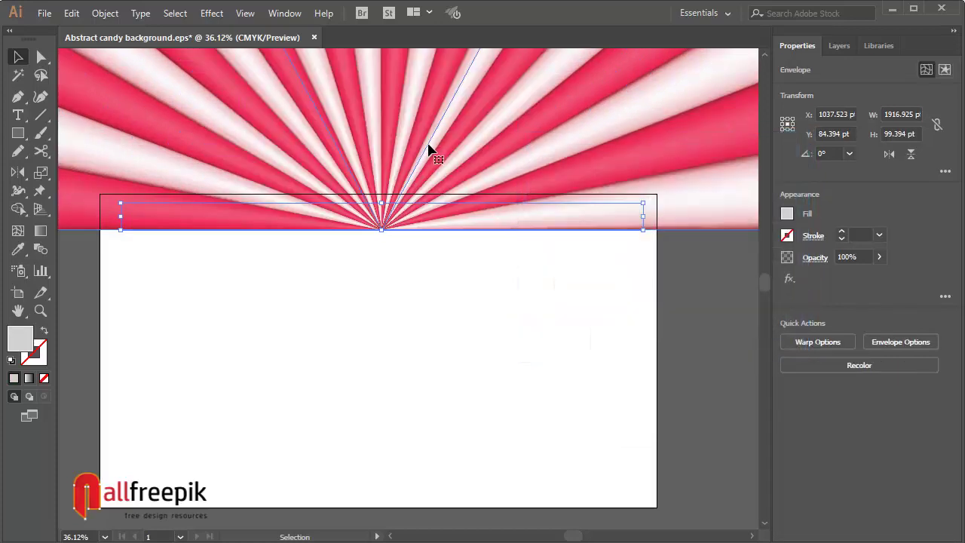
pyautogui.moveTo(424, 230); pyautogui.dragTo(475, 282)
pyautogui.keyDown('alt'); pyautogui.click(475, 282); pyautogui.keyUp('alt')
pyautogui.keyDown('alt'); pyautogui.click(474, 280); pyautogui.keyUp('alt')
pyautogui.hscroll(-3, 454, 282)
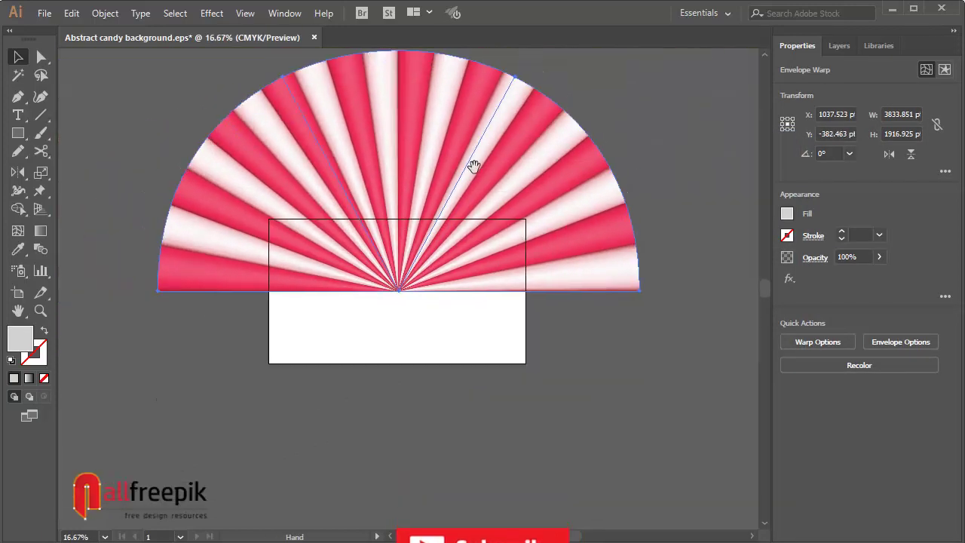
# Step: Copy the half starburst, paste it in front, and move the copy down
pyautogui.click(71, 13)
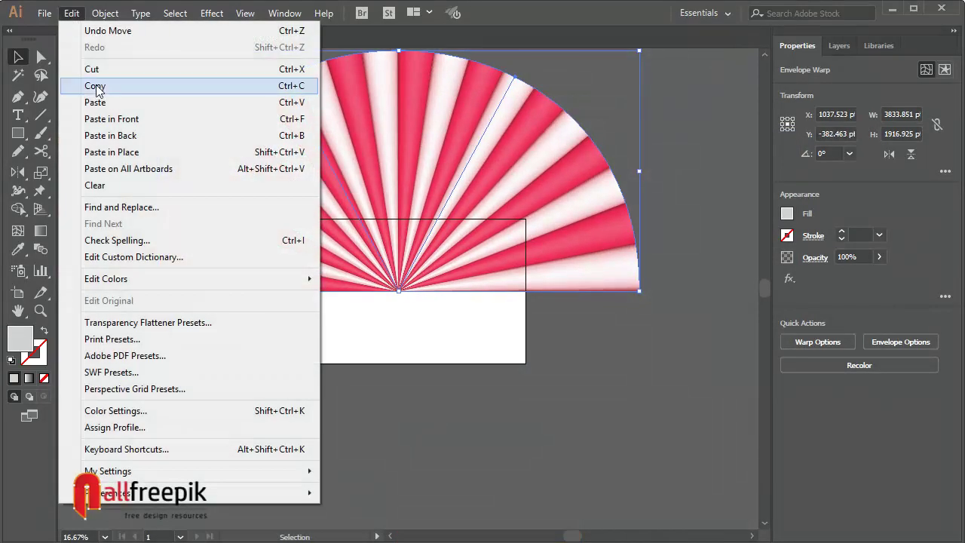
pyautogui.click(83, 86)
pyautogui.click(71, 12)
pyautogui.click(112, 119)
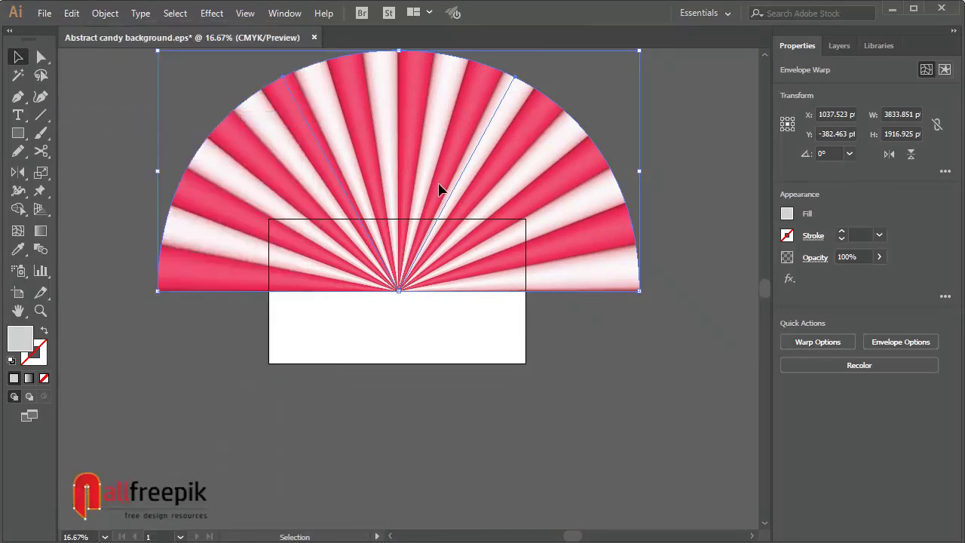
pyautogui.moveTo(437, 189); pyautogui.dragTo(426, 312)
# Step: Reflect the copy horizontally and move it down to complete the circle
pyautogui.rightClick(600, 378)
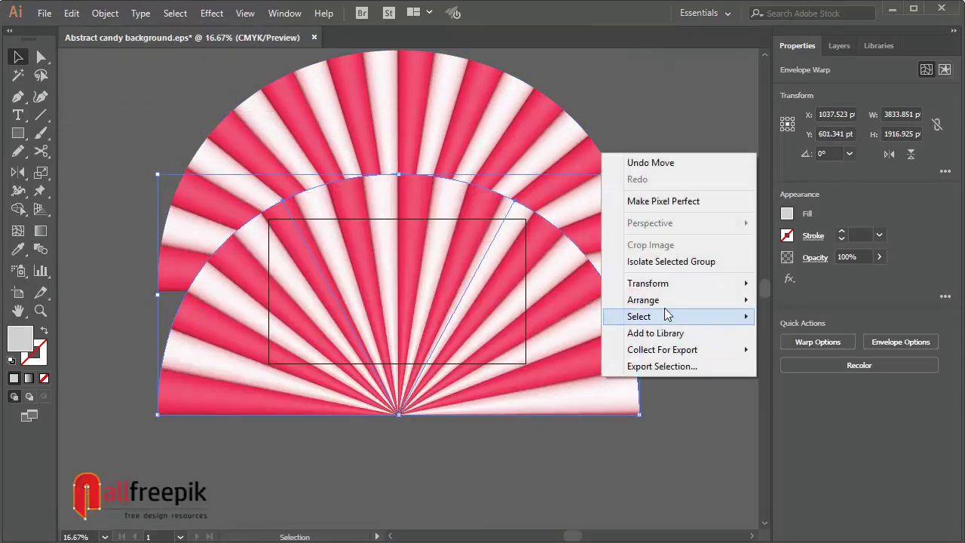
pyautogui.moveTo(670, 283)
pyautogui.click(479, 337)
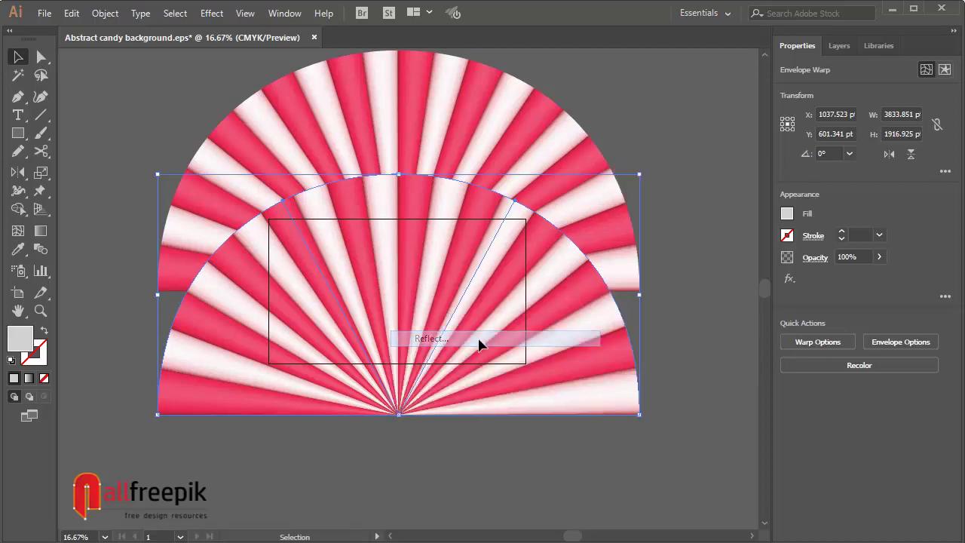
pyautogui.click(412, 199)
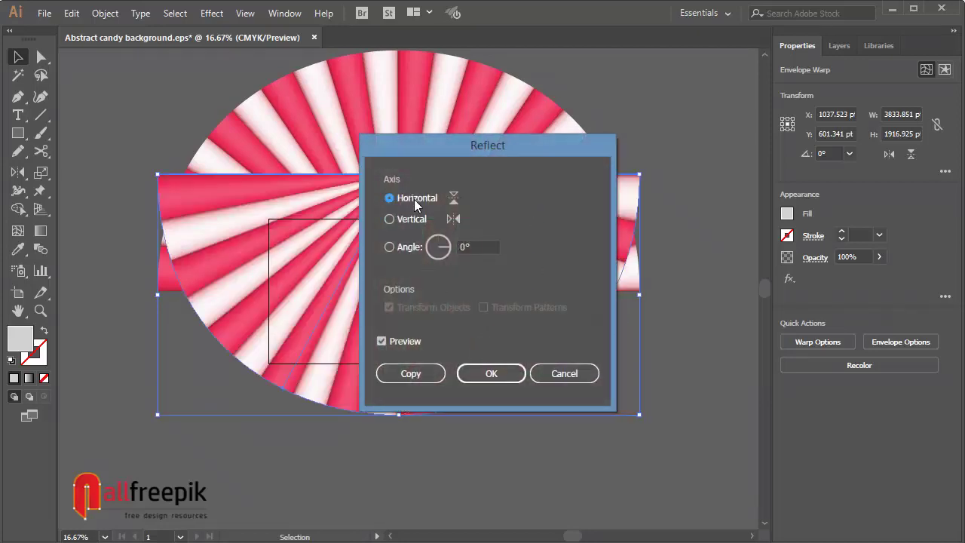
pyautogui.click(493, 377)
pyautogui.click(626, 390)
pyautogui.moveTo(570, 257); pyautogui.dragTo(558, 362)
# Step: Reflect the lower half vertically
pyautogui.rightClick(565, 335)
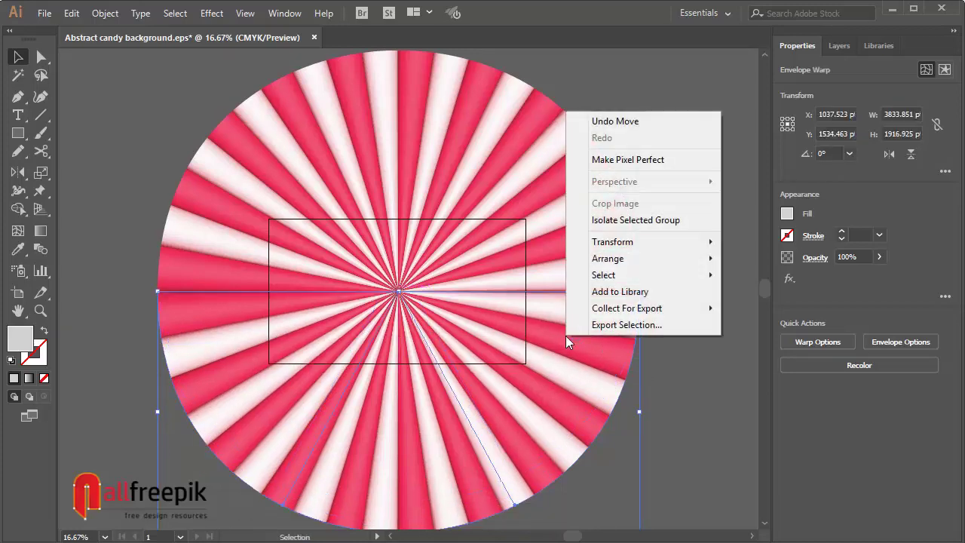
pyautogui.moveTo(618, 245)
pyautogui.click(747, 295)
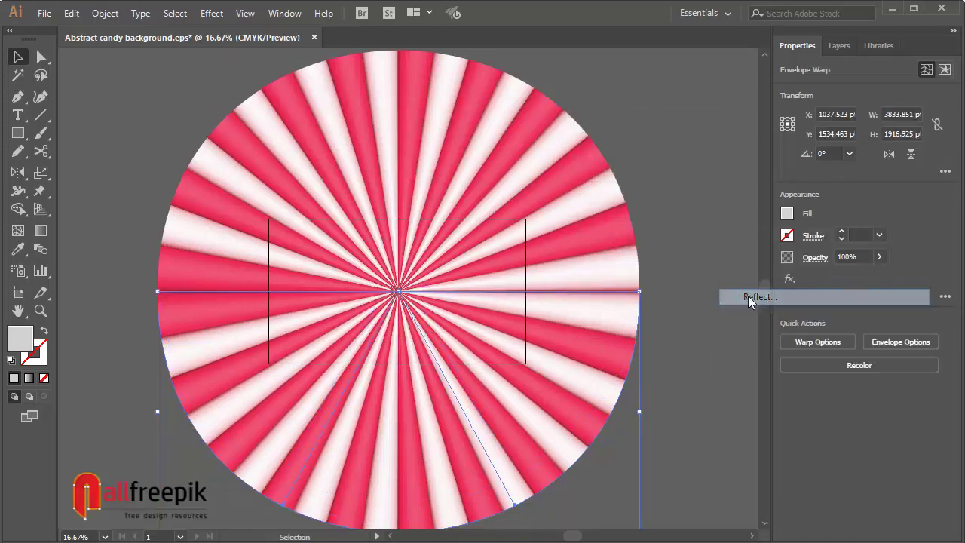
pyautogui.click(419, 220)
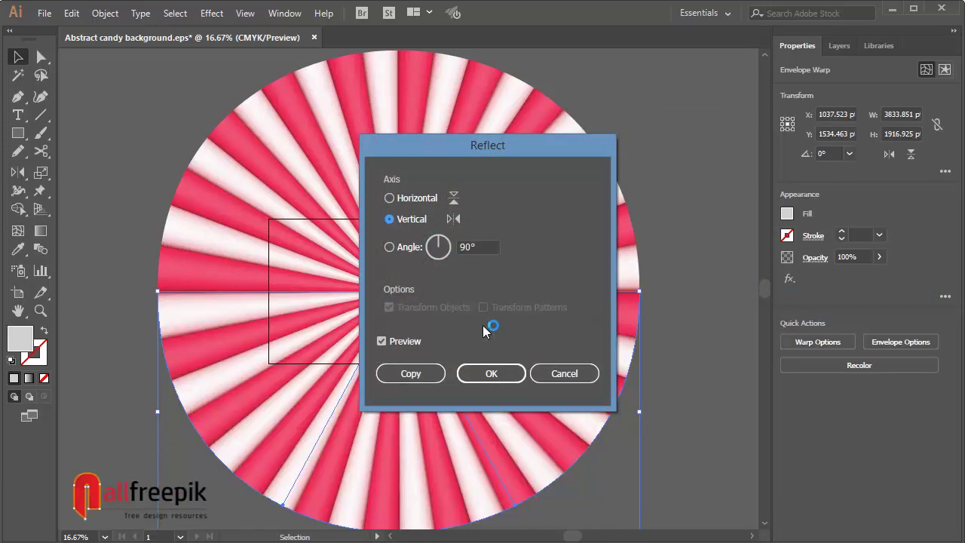
pyautogui.click(491, 374)
pyautogui.click(683, 314)
# Step: Select both halves and scale the full starburst down proportionally
pyautogui.click(581, 349)
pyautogui.keyDown('shift'); pyautogui.click(618, 198); pyautogui.keyUp('shift')
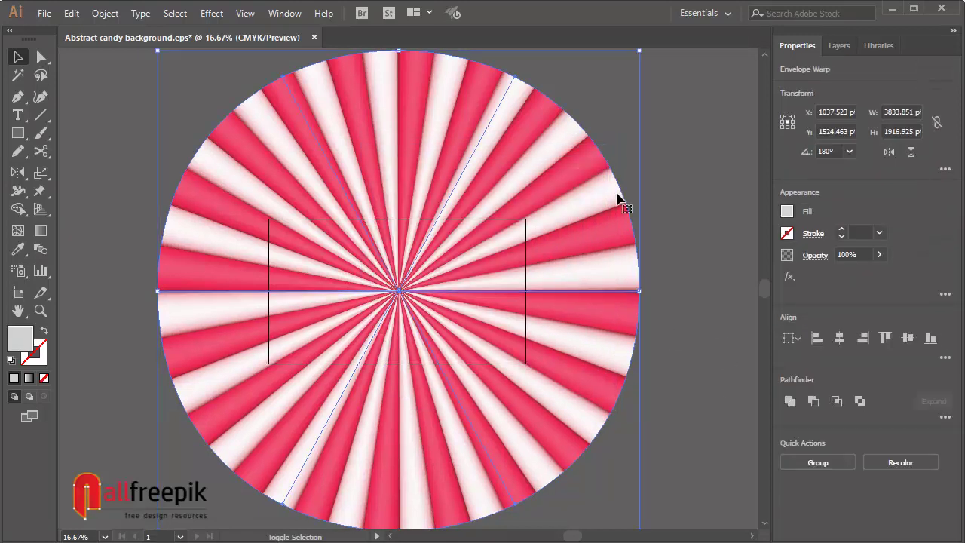
pyautogui.moveTo(641, 53); pyautogui.dragTo(562, 128)
pyautogui.moveTo(644, 192); pyautogui.dragTo(274, 413)
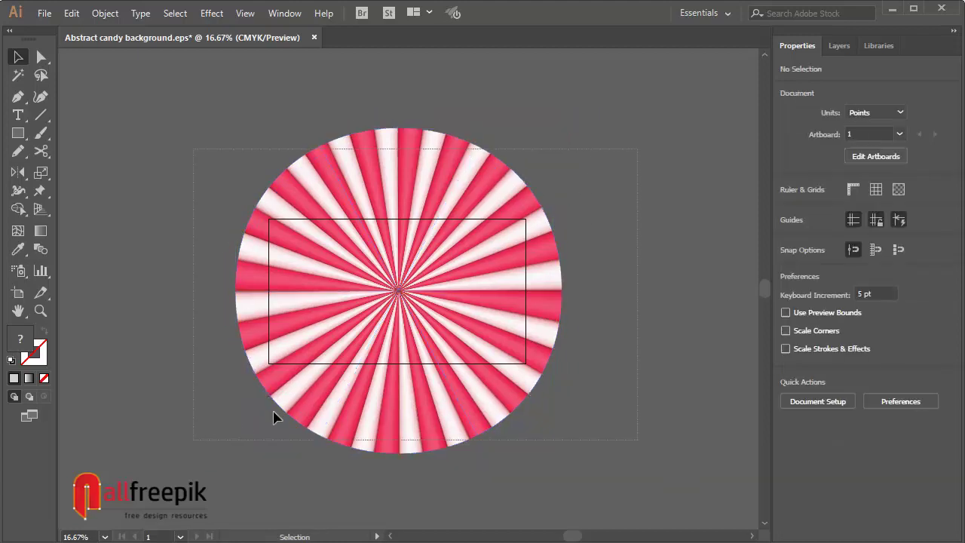
# Step: Apply a Make with Warp Twist style with 0% vertical distortion to the starburst
pyautogui.moveTo(309, 367); pyautogui.dragTo(309, 386)
pyautogui.click(105, 13)
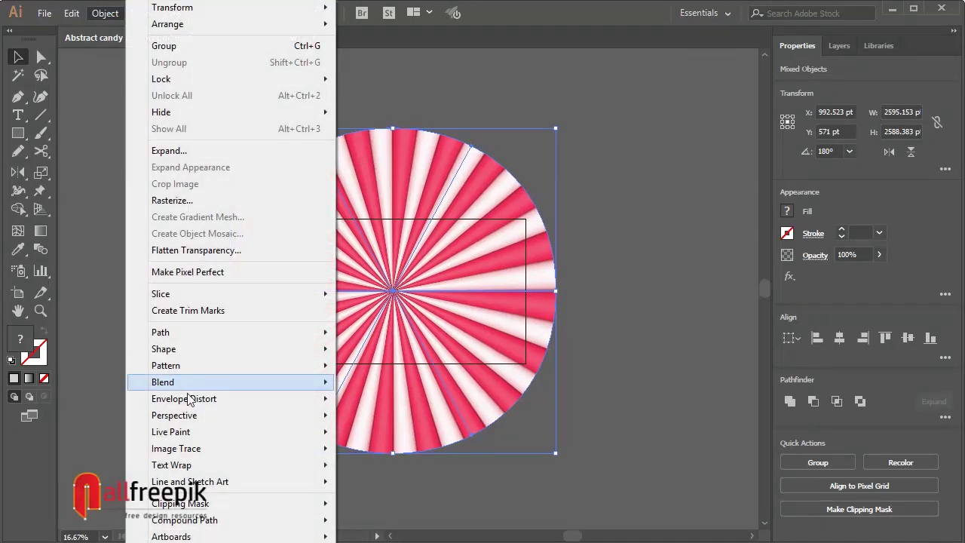
pyautogui.moveTo(196, 398)
pyautogui.click(386, 399)
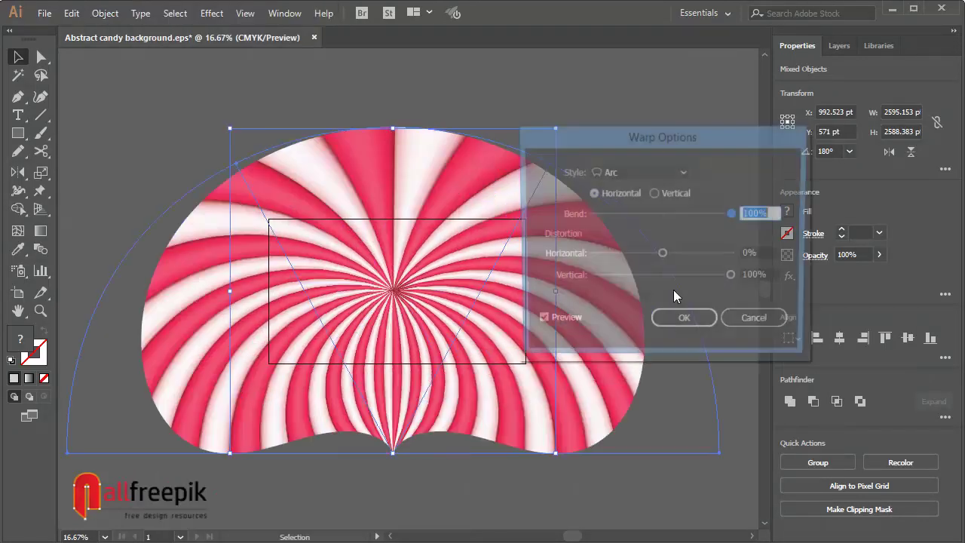
pyautogui.click(637, 175)
pyautogui.click(617, 430)
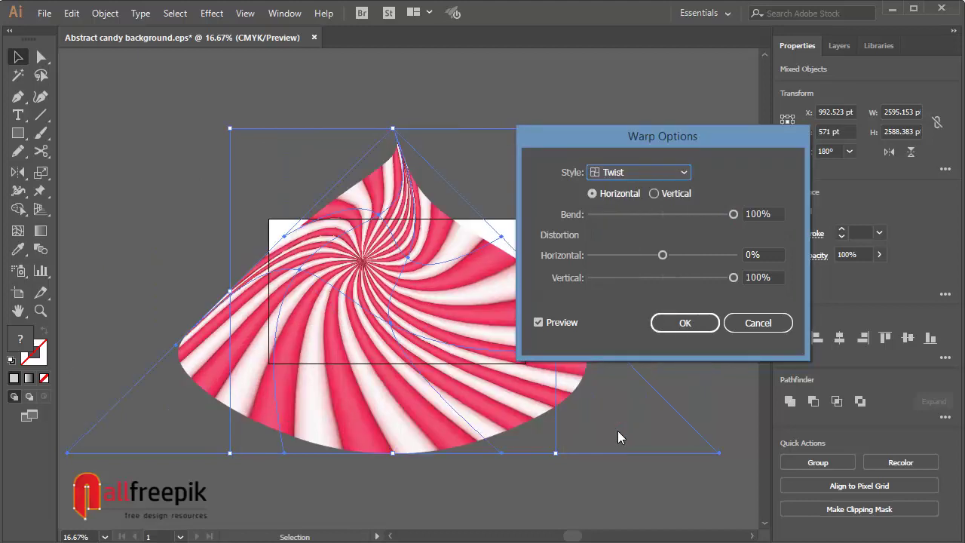
pyautogui.click(774, 276)
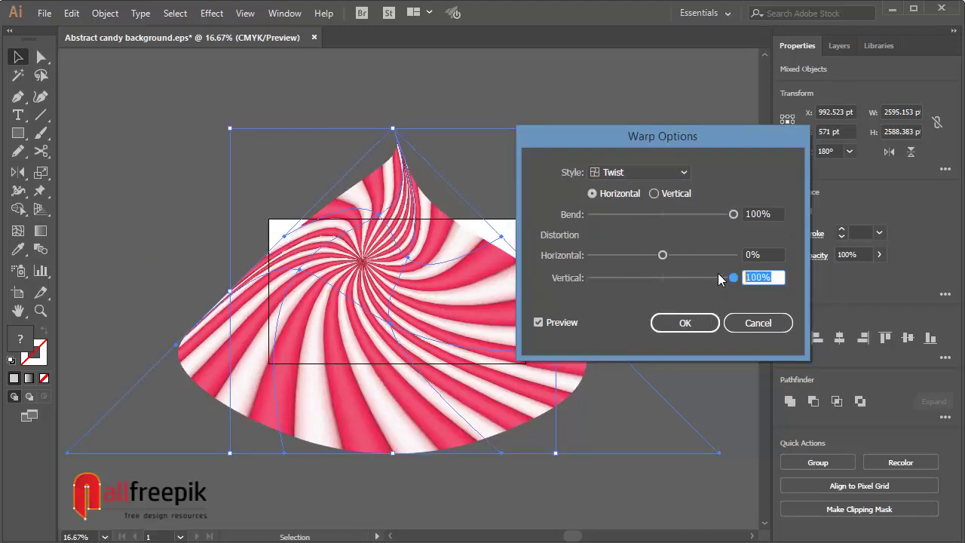
pyautogui.write('0')
pyautogui.press('Tab')
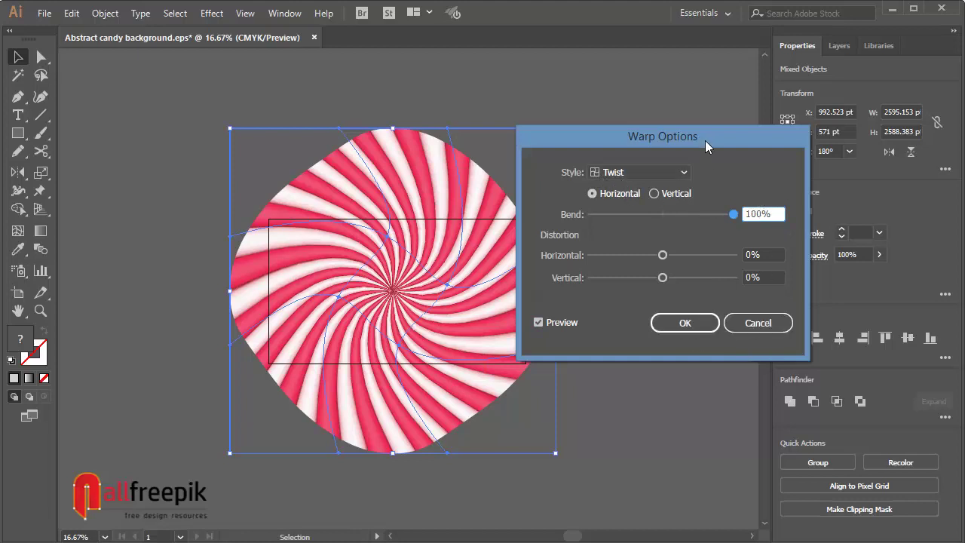
pyautogui.click(684, 323)
# Step: Fit the view, zoom in on the swirl, and nudge it slightly right
pyautogui.click(620, 263)
pyautogui.press('z')
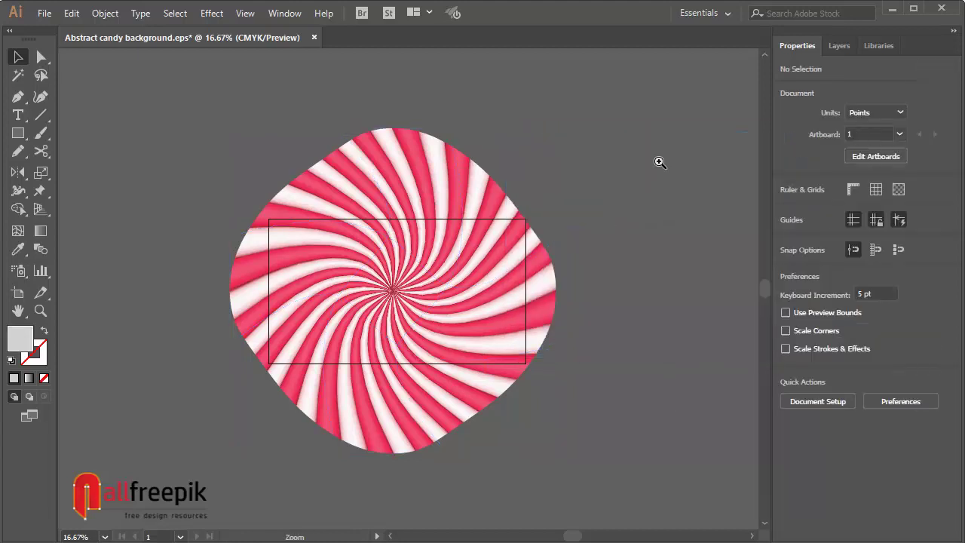
pyautogui.hotkey('ctrl', '0')
pyautogui.press('v')
pyautogui.click(383, 362)
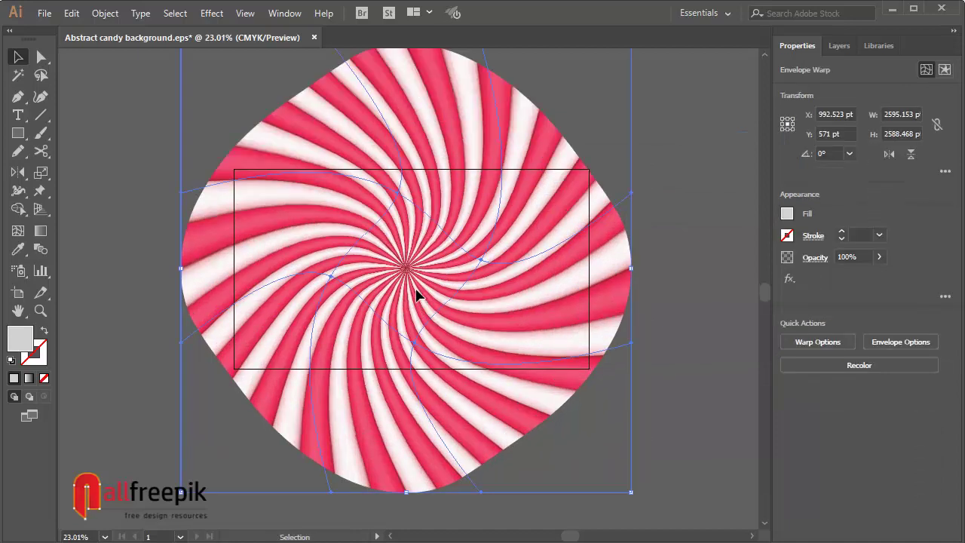
pyautogui.moveTo(417, 294); pyautogui.dragTo(423, 295)
# Step: Draw a 2048 × 1152 pt rectangle covering the whole artboard
pyautogui.click(689, 327)
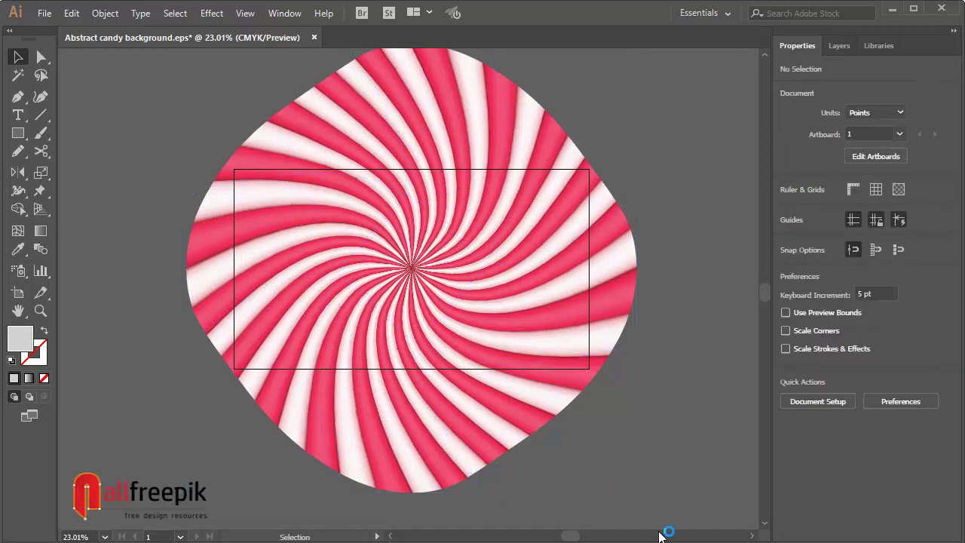
pyautogui.click(18, 133)
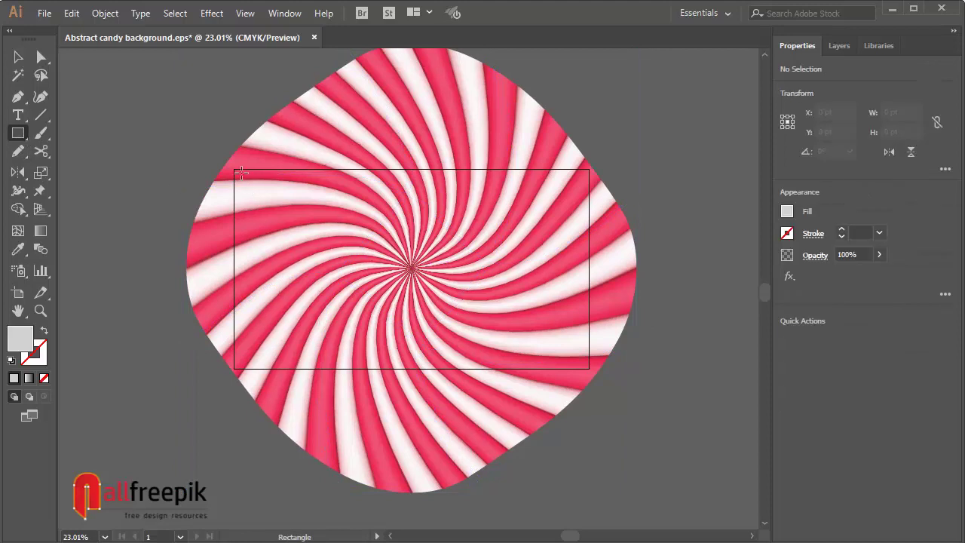
pyautogui.moveTo(233, 169); pyautogui.dragTo(588, 368)
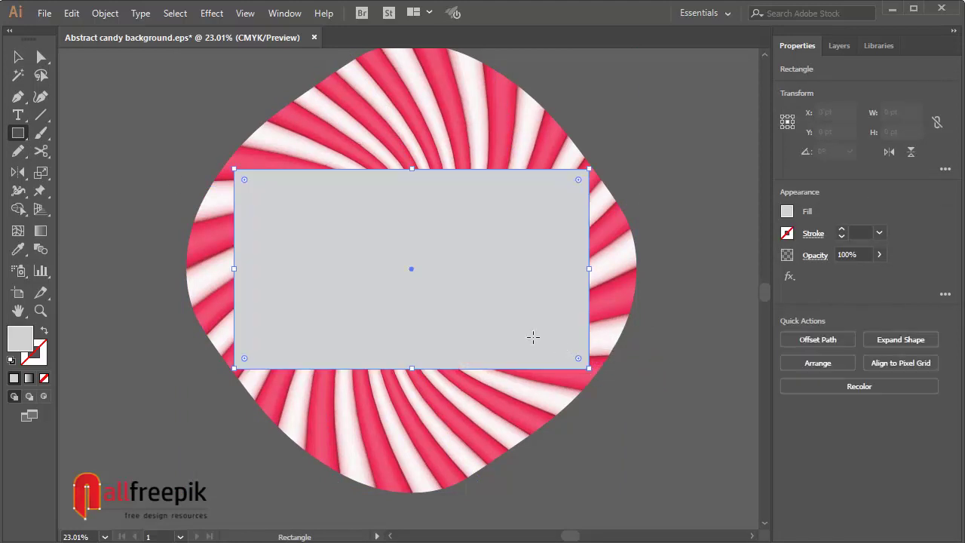
pyautogui.press('v')
# Step: Select the rectangle together with the swirl and make a clipping mask
pyautogui.click(702, 94)
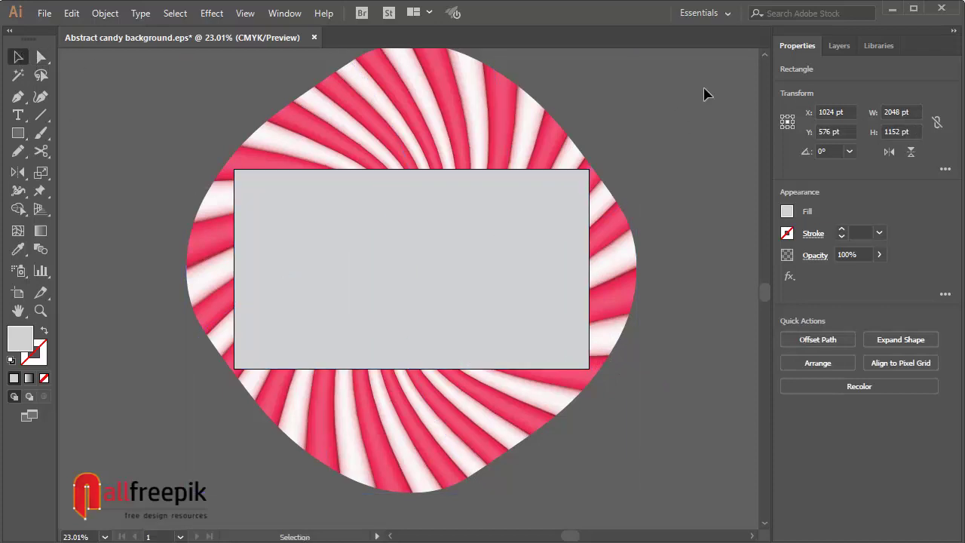
pyautogui.moveTo(125, 420); pyautogui.dragTo(424, 244)
pyautogui.rightClick(425, 243)
pyautogui.click(493, 348)
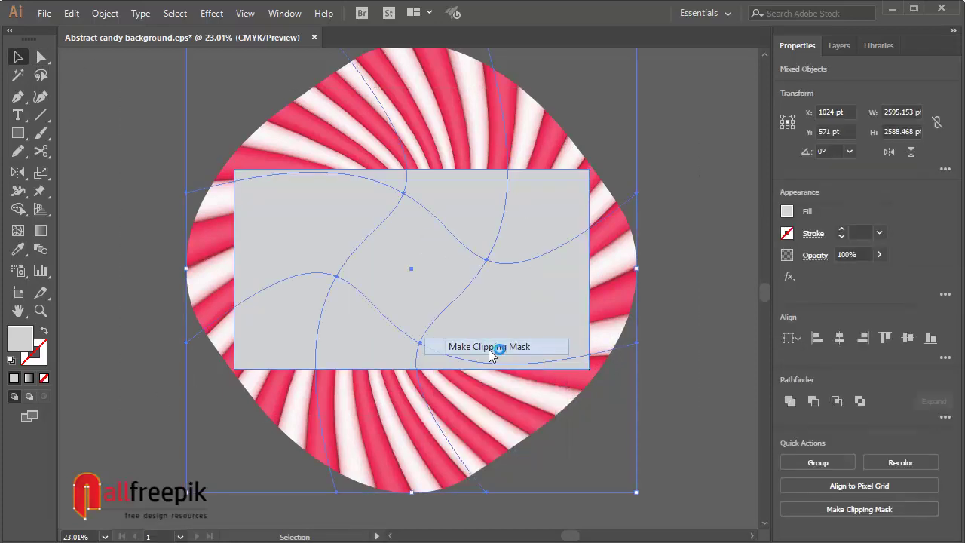
pyautogui.click(681, 193)
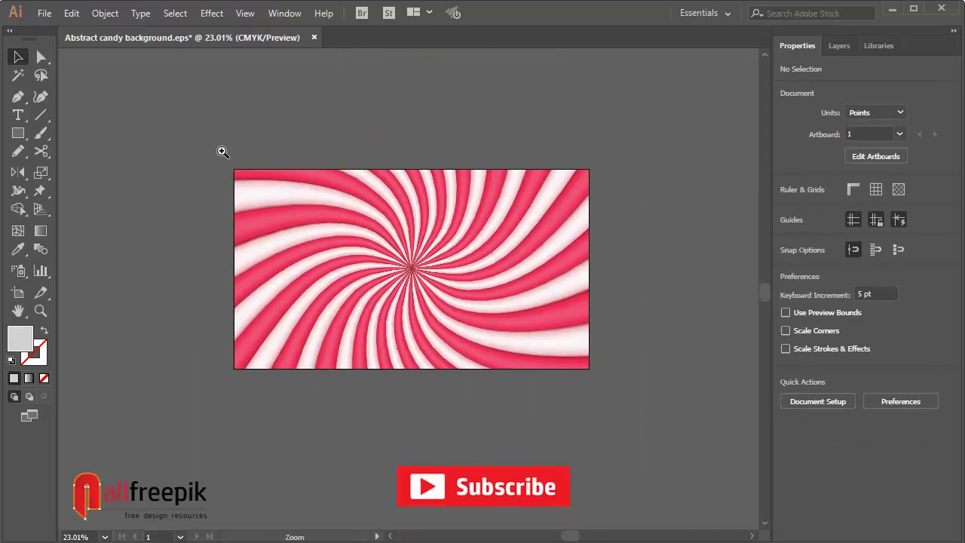
pyautogui.moveTo(219, 151); pyautogui.dragTo(661, 415)
pyautogui.moveTo(710, 390); pyautogui.dragTo(713, 398)
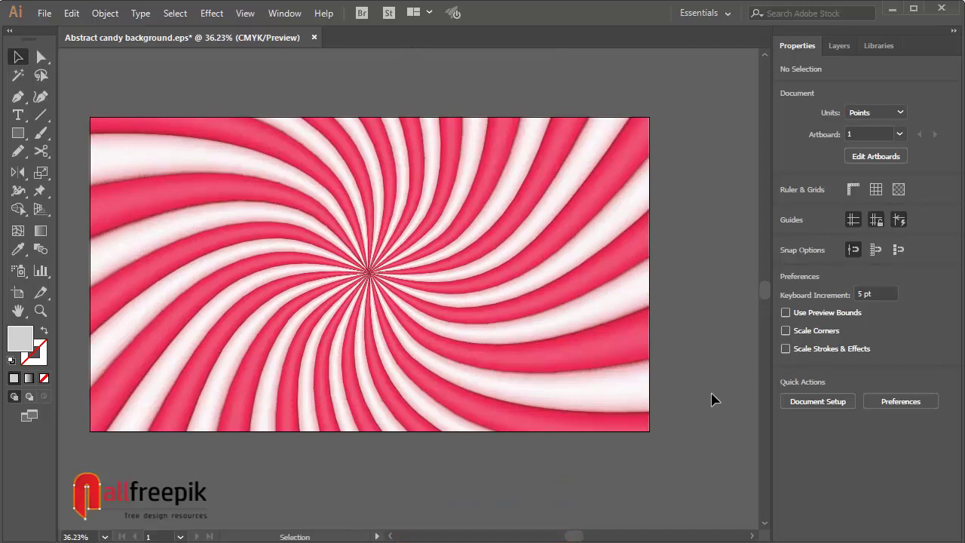